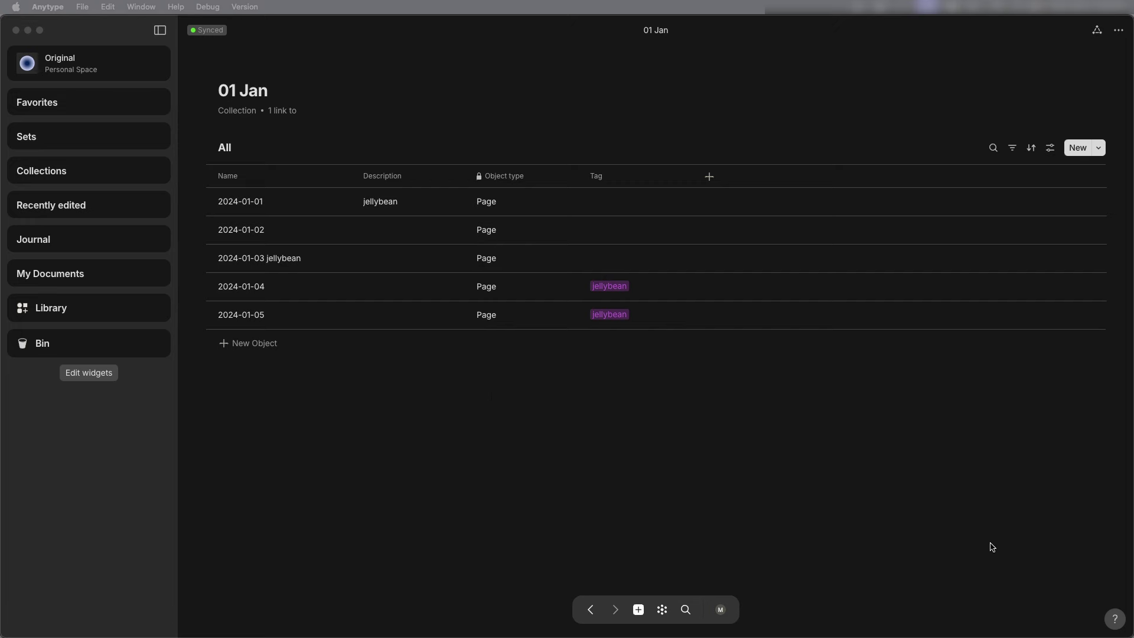
# Step: Check the installed Anytype version in the help options and the About information
pyautogui.click(1115, 618)
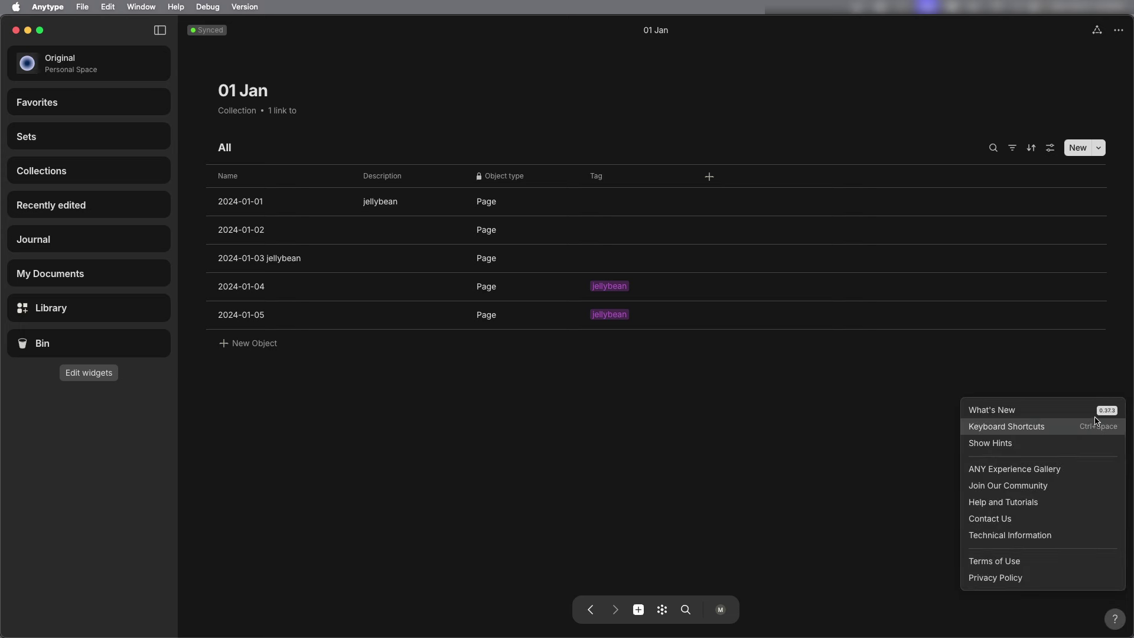
pyautogui.click(783, 445)
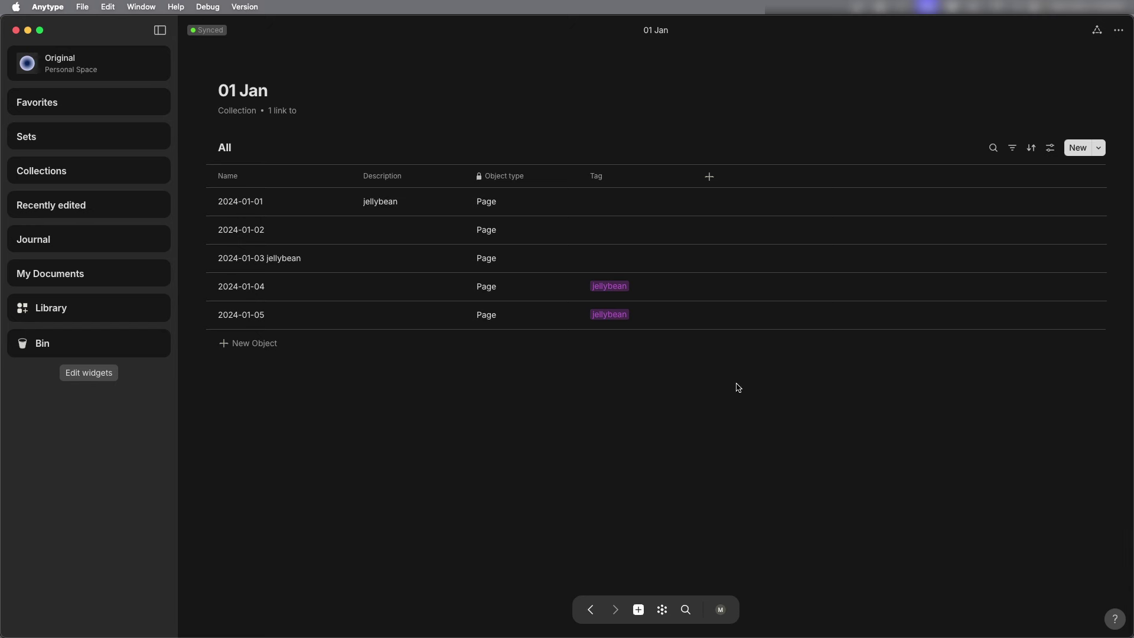
pyautogui.click(53, 8)
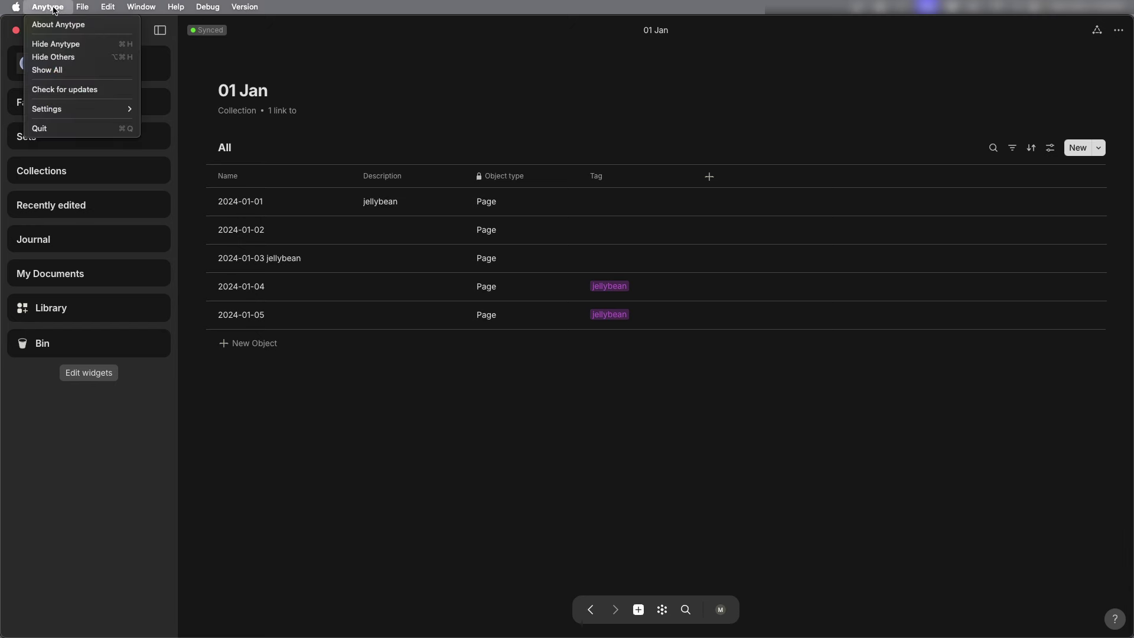
pyautogui.click(53, 25)
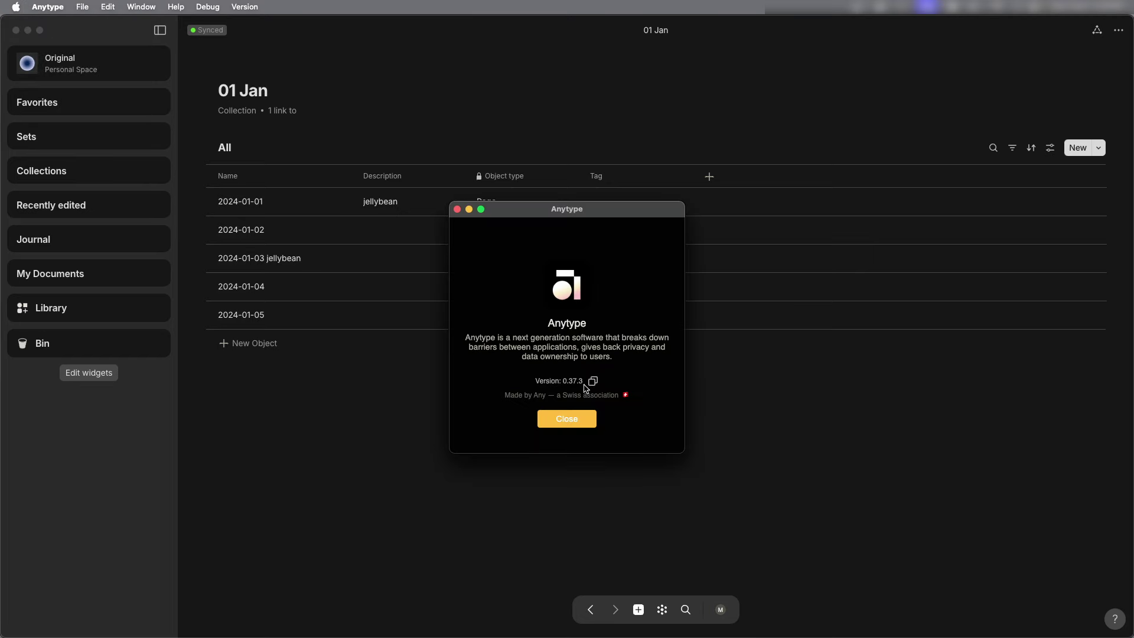
pyautogui.click(567, 419)
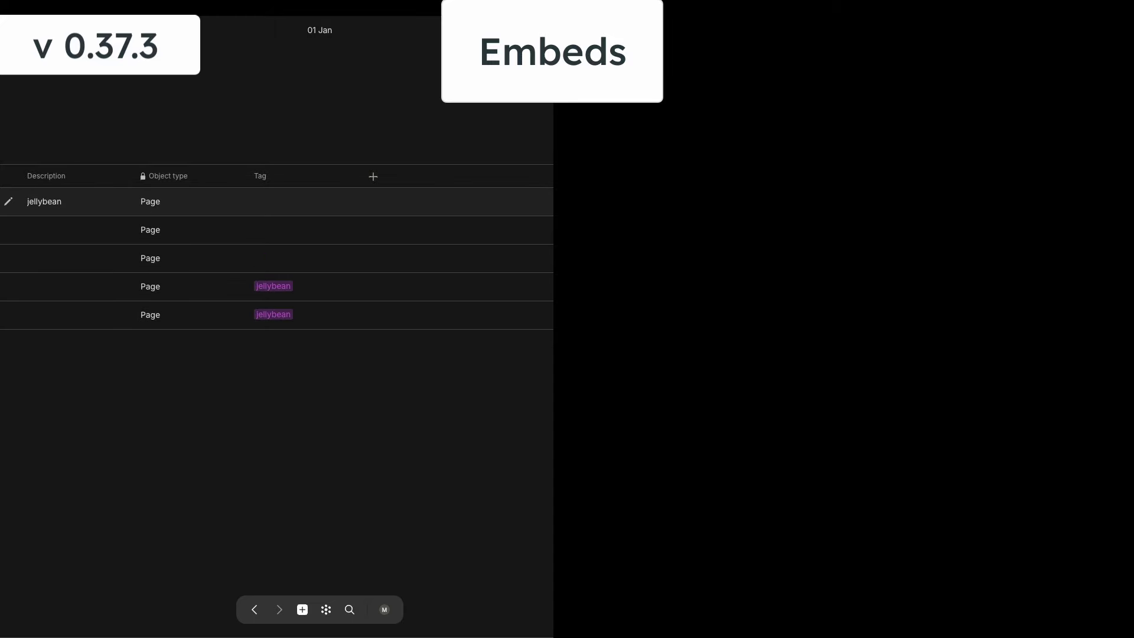
# Step: On the 2024-01-01 page, add a block under Evening and browse the /embed types list
pyautogui.click(150, 201)
pyautogui.click(185, 452)
pyautogui.write('/')
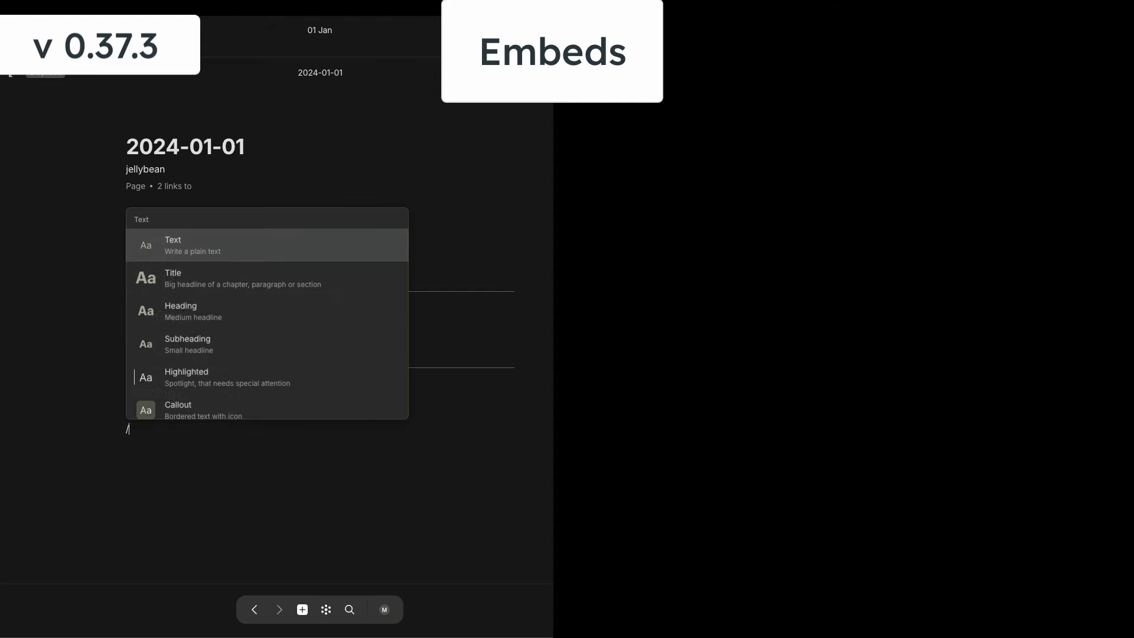
pyautogui.write('embed')
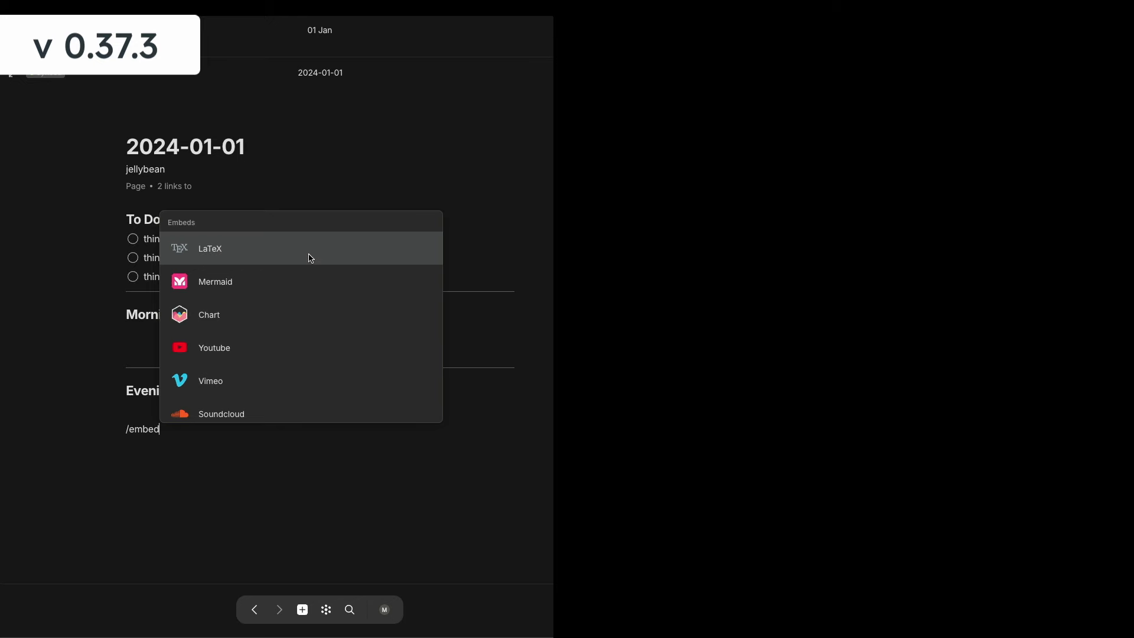
pyautogui.scroll(-1, 307, 286)
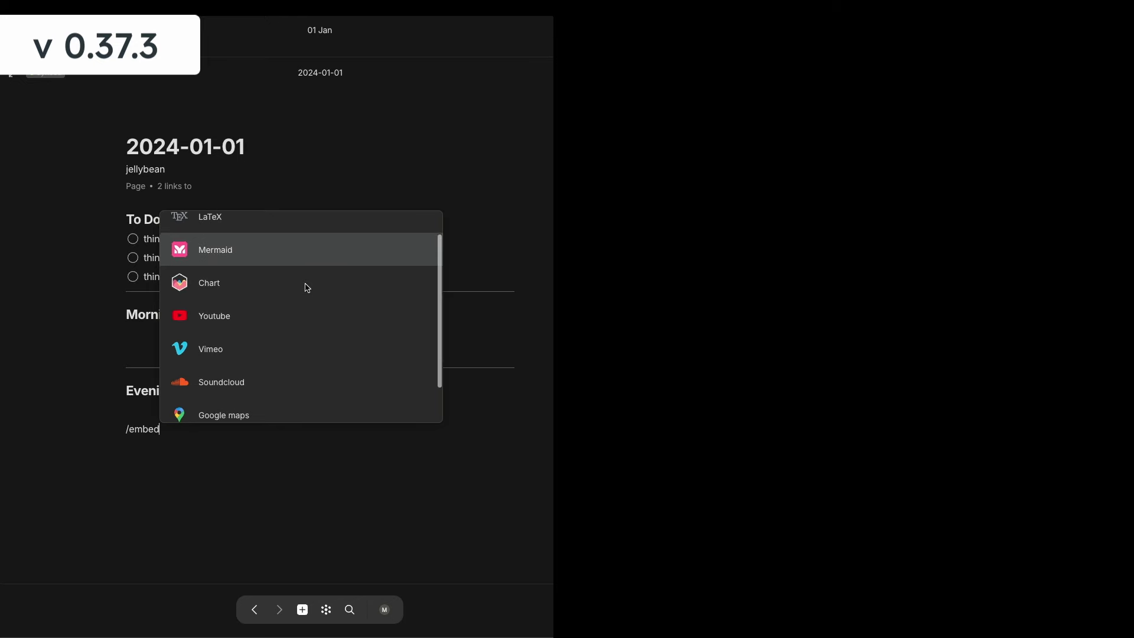
pyautogui.scroll(-1, 303, 296)
pyautogui.scroll(-1, 301, 301)
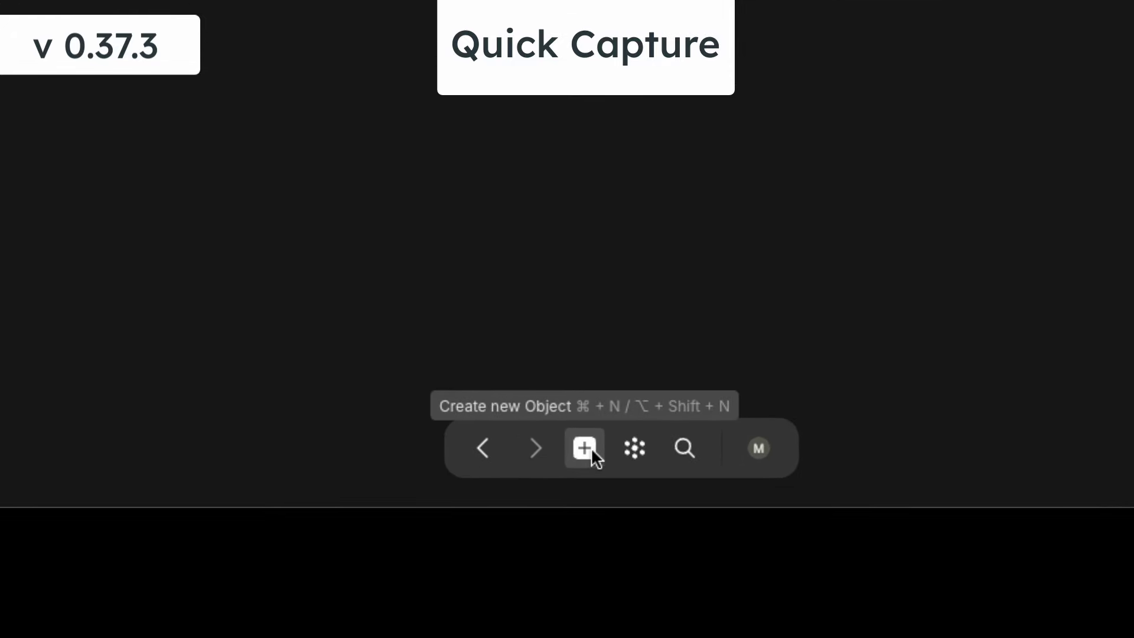
# Step: From the + button's object types, search the full list for 'recipe', then clear the search
pyautogui.rightClick(590, 448)
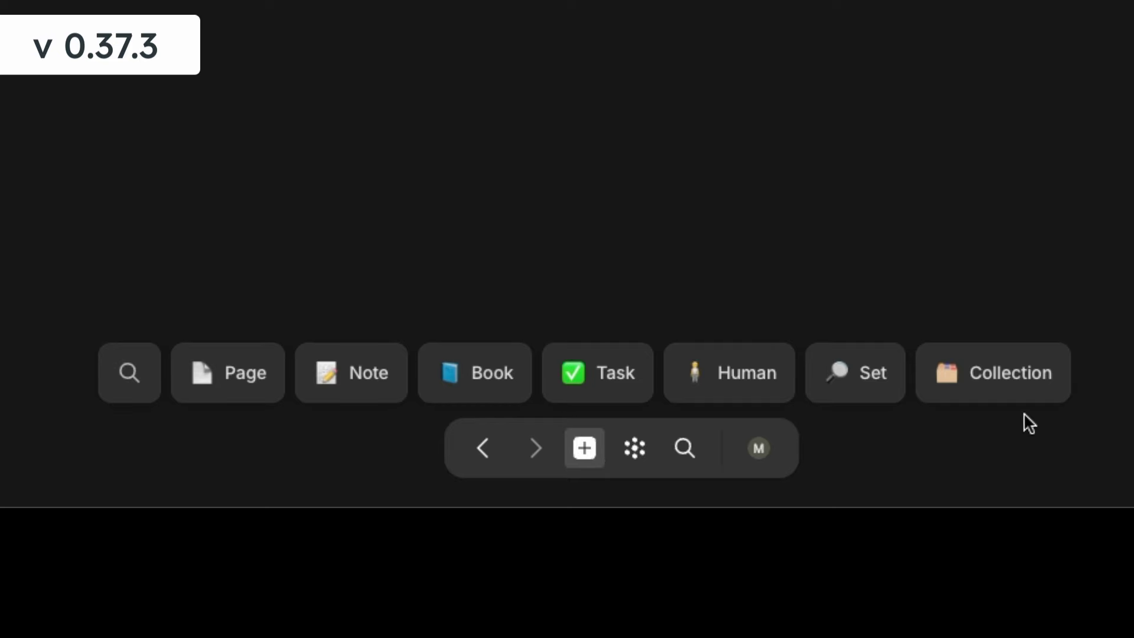
pyautogui.click(132, 374)
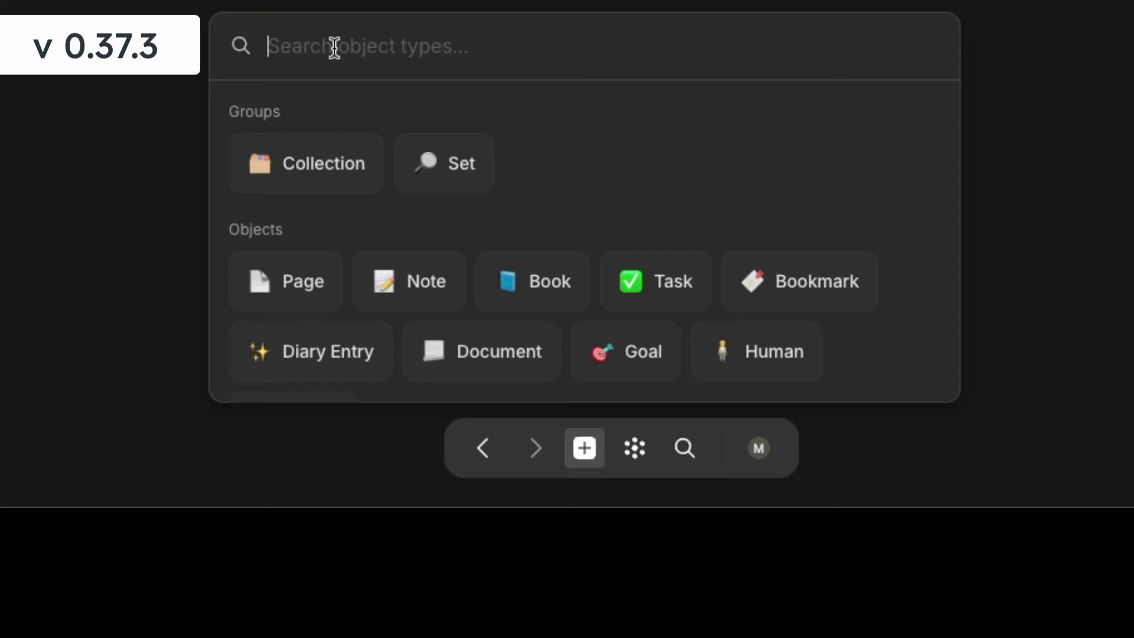
pyautogui.write('recip')
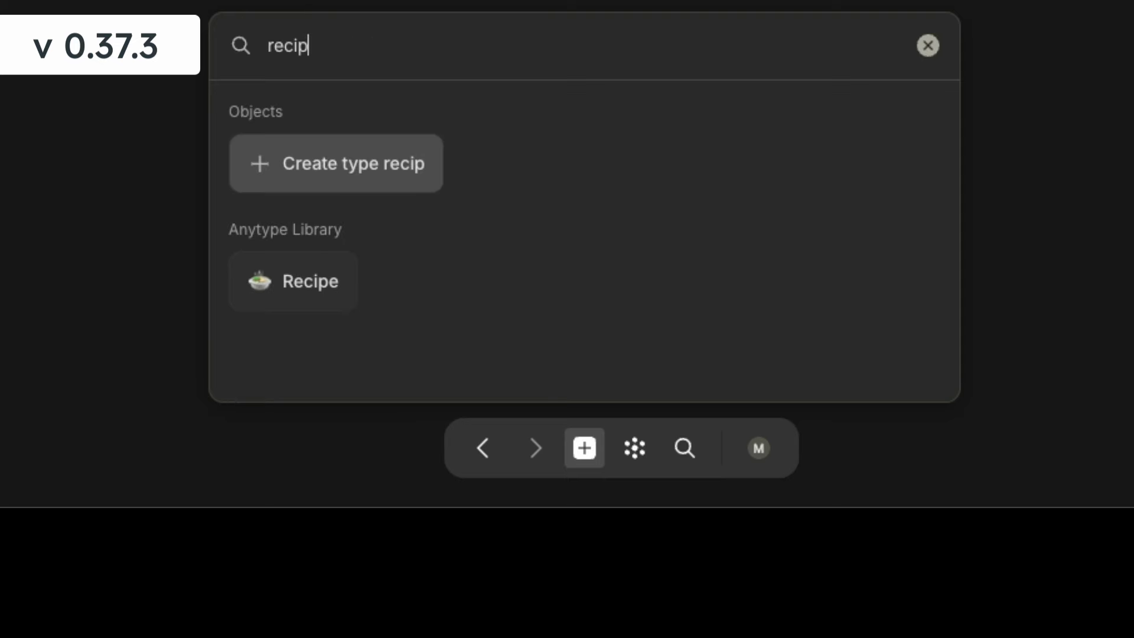
pyautogui.write('e')
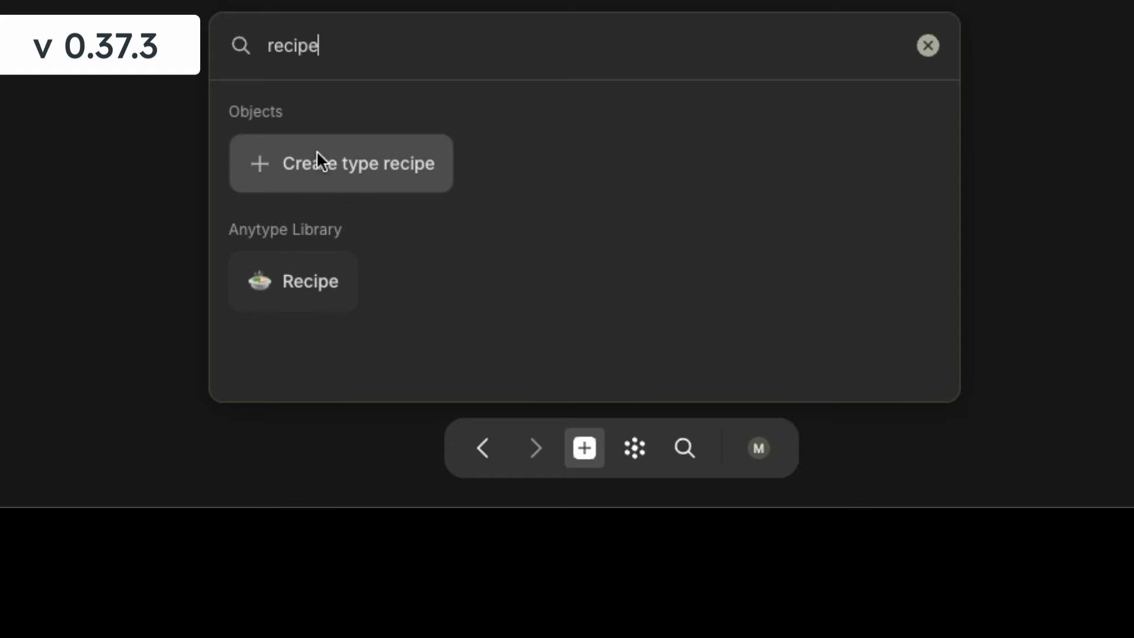
pyautogui.click(927, 46)
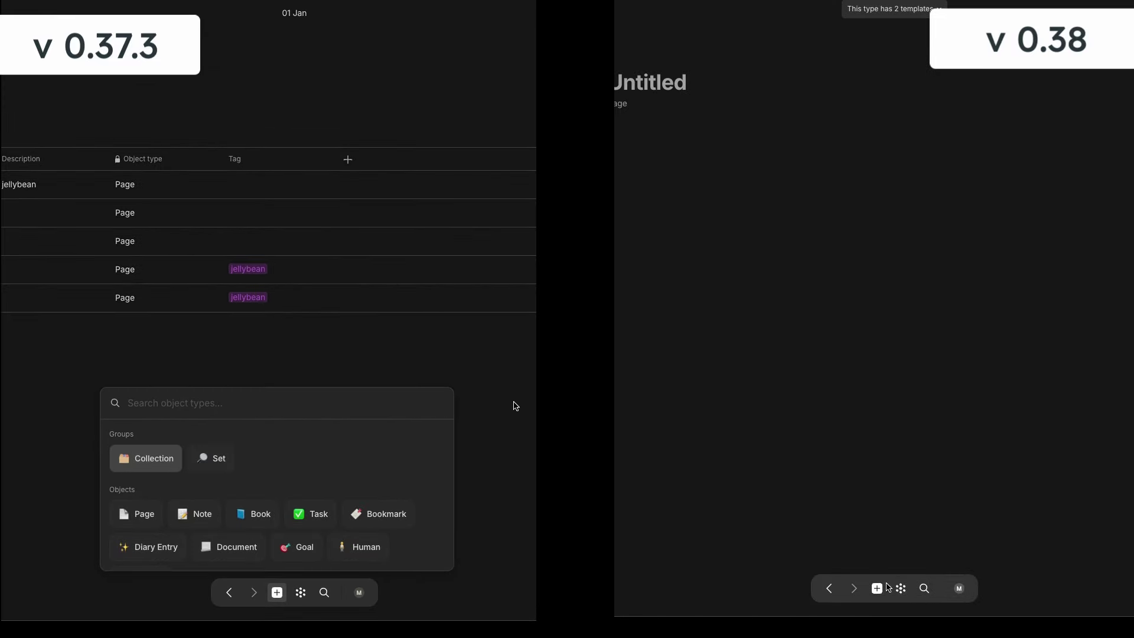
# Step: From the full object-type list, pin Diary Entry on top into a new Pinned group
pyautogui.click(878, 590)
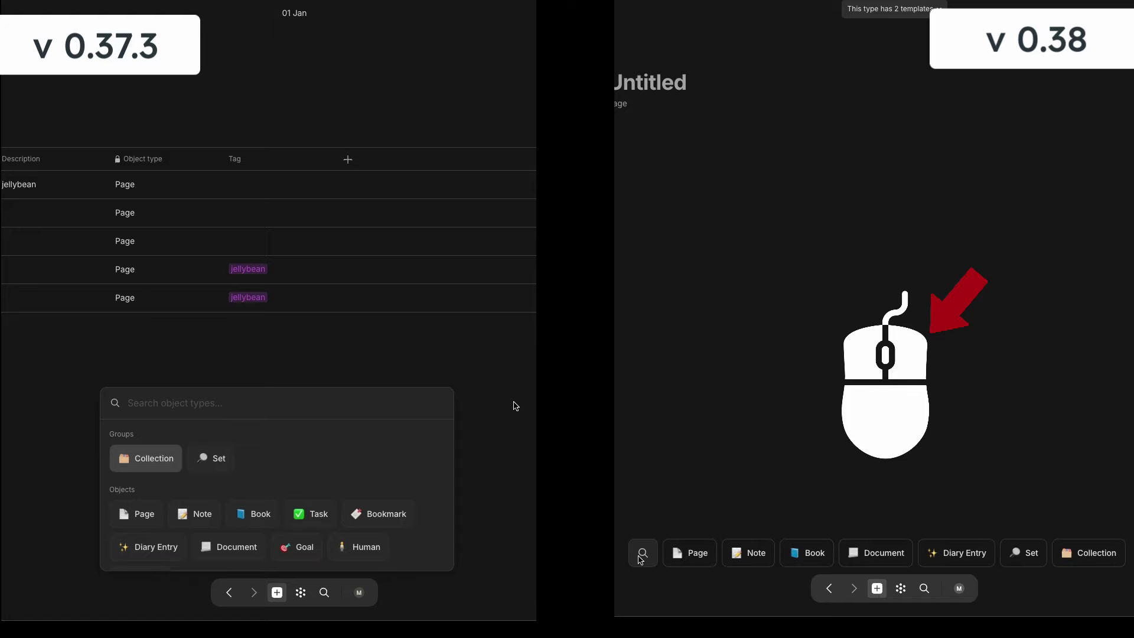
pyautogui.rightClick(876, 588)
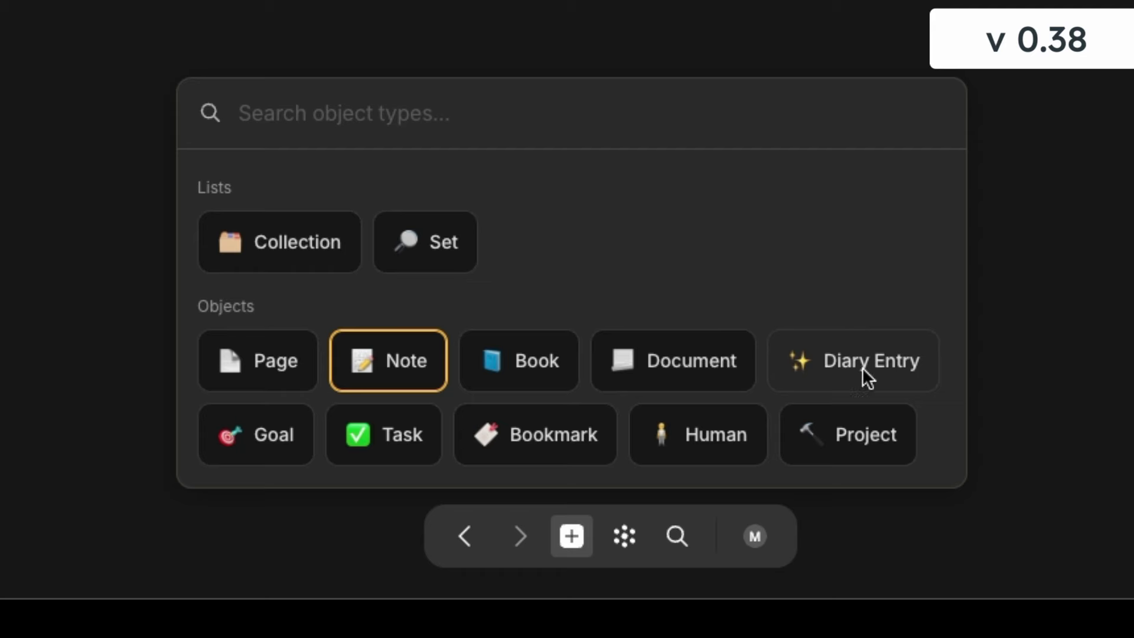
pyautogui.rightClick(826, 357)
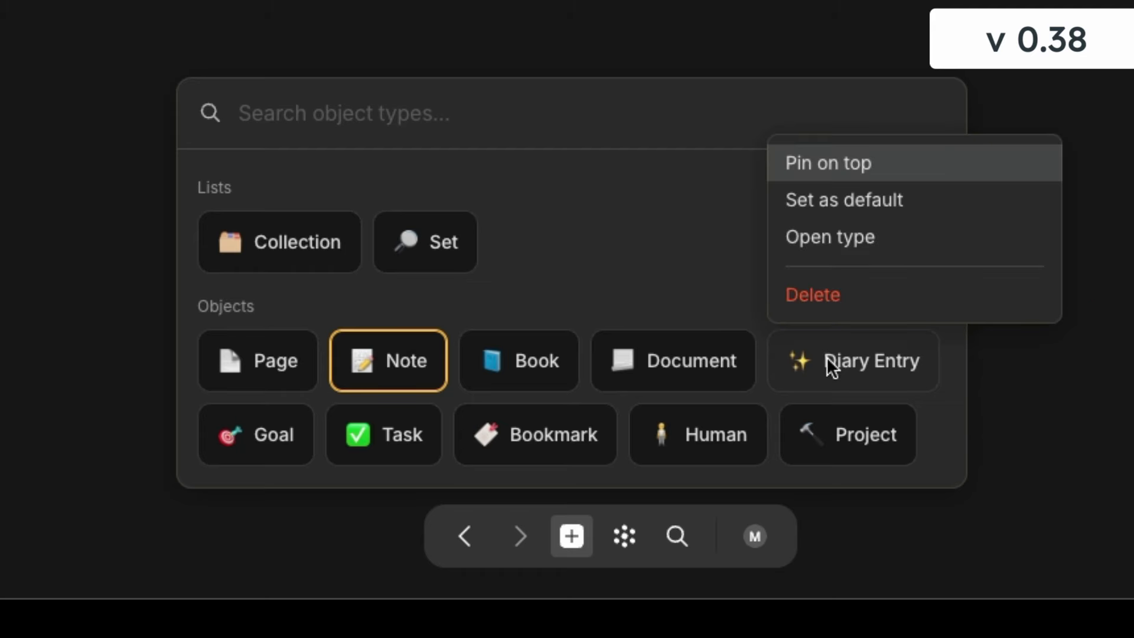
pyautogui.click(859, 166)
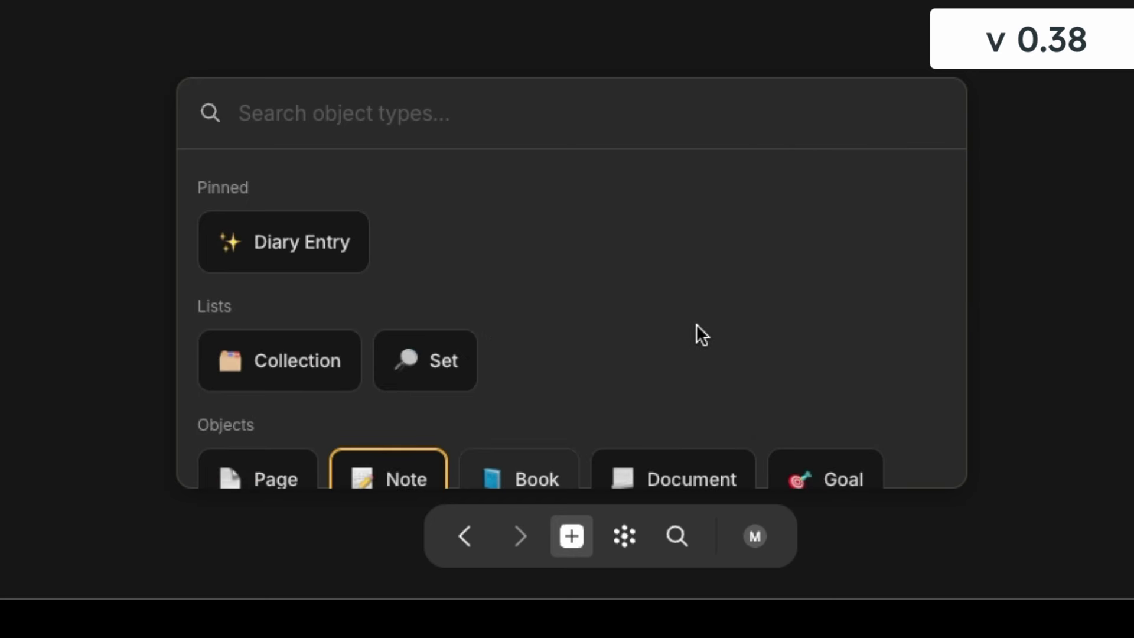
pyautogui.scroll(-2, 696, 323)
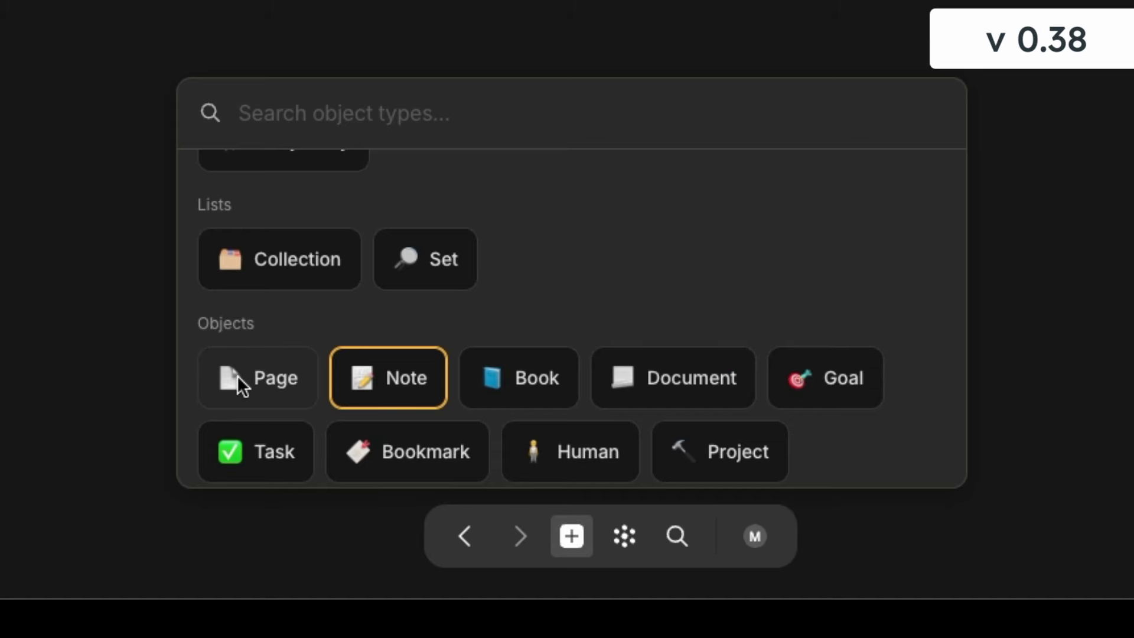
# Step: Set the Human object type as the default in the object-type dialog
pyautogui.rightClick(548, 461)
pyautogui.click(603, 348)
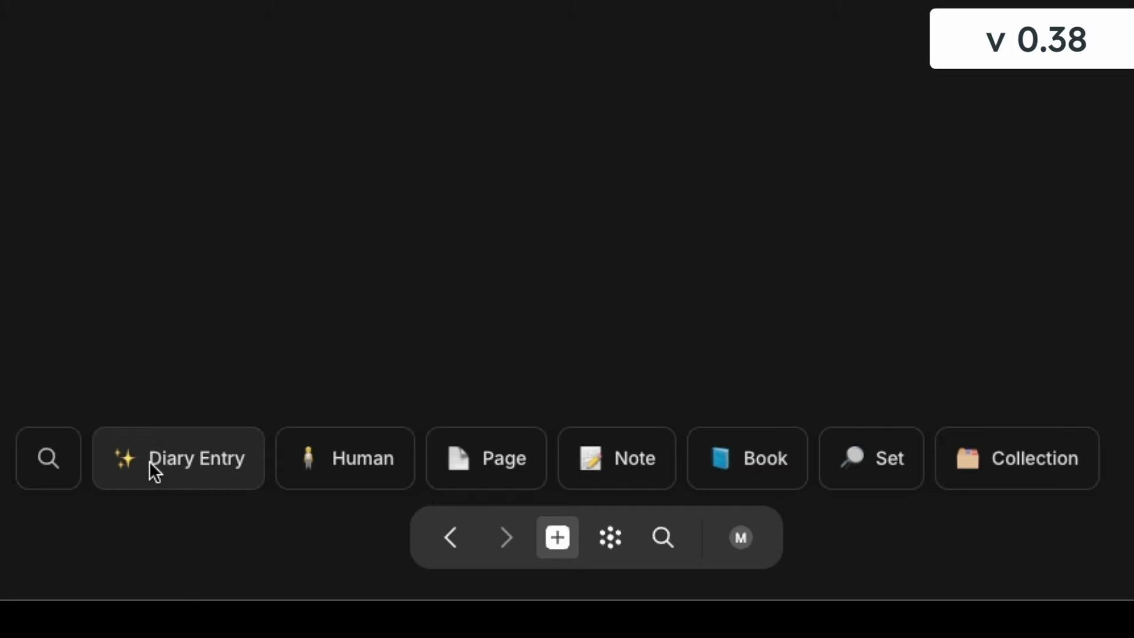
# Step: In the full object-type list, unpin the Diary Entry type
pyautogui.click(49, 467)
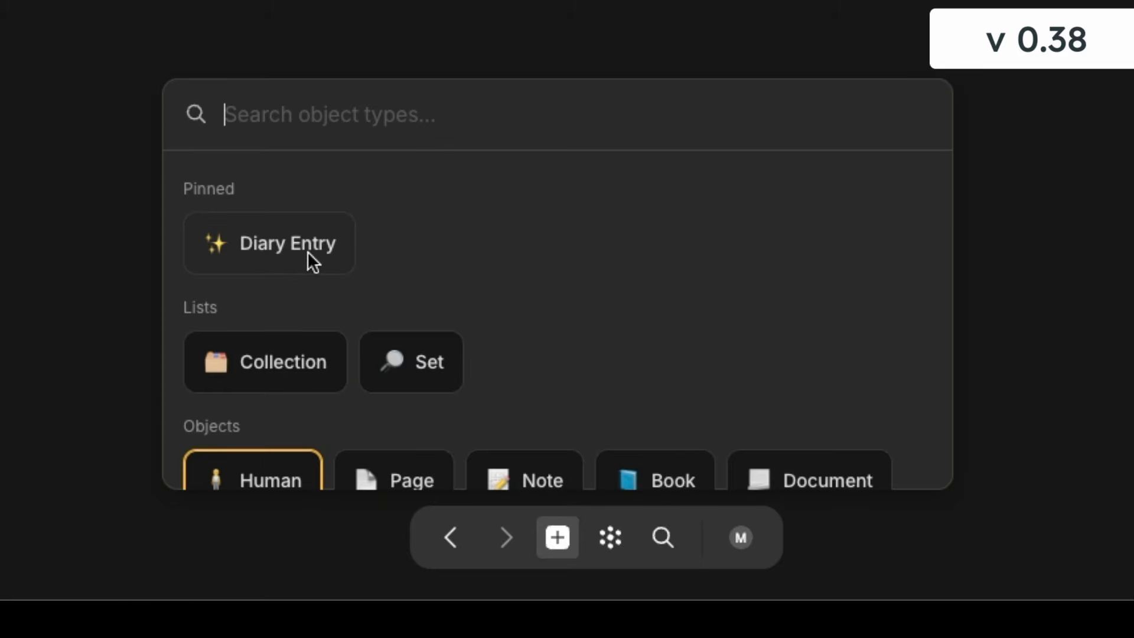
pyautogui.scroll(-2, 285, 251)
pyautogui.scroll(2, 284, 247)
pyautogui.scroll(-2, 304, 253)
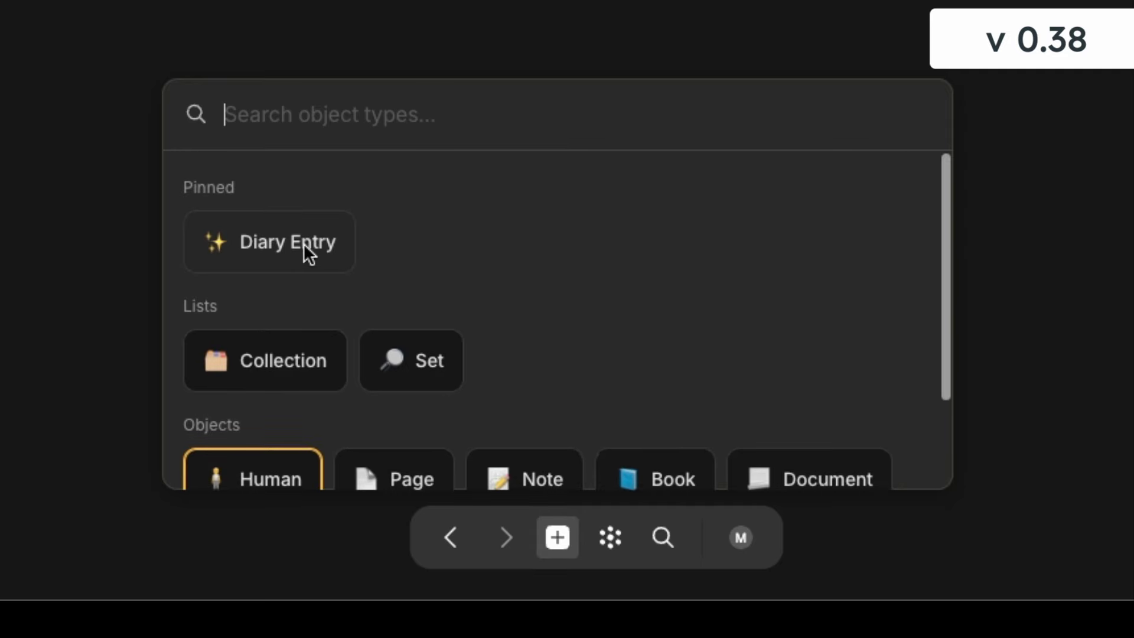
pyautogui.scroll(1, 303, 253)
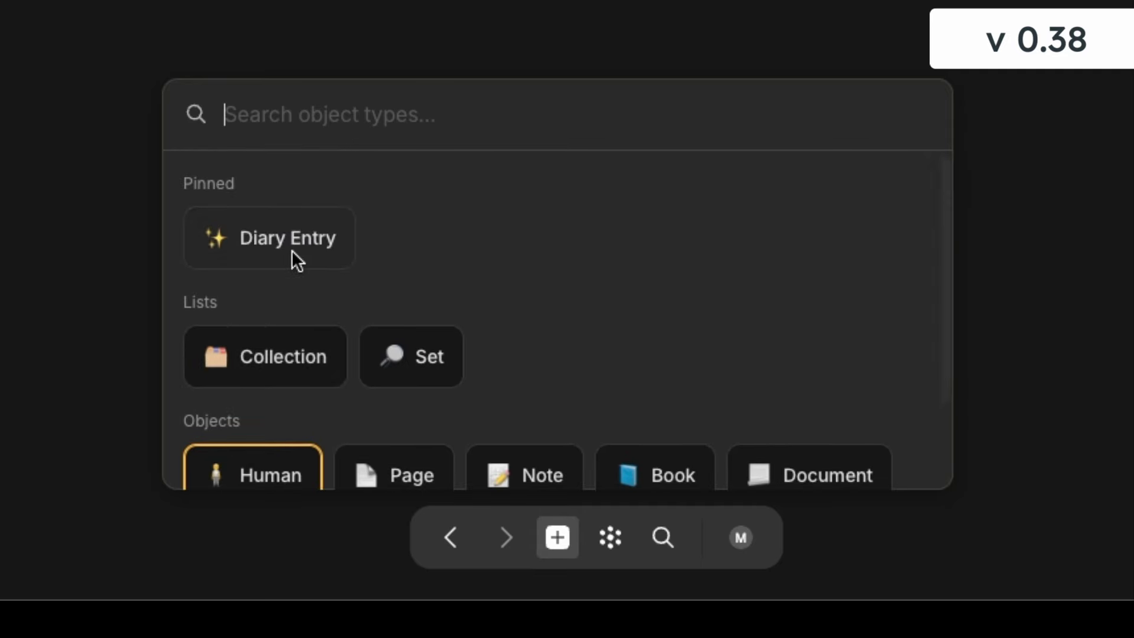
pyautogui.rightClick(292, 250)
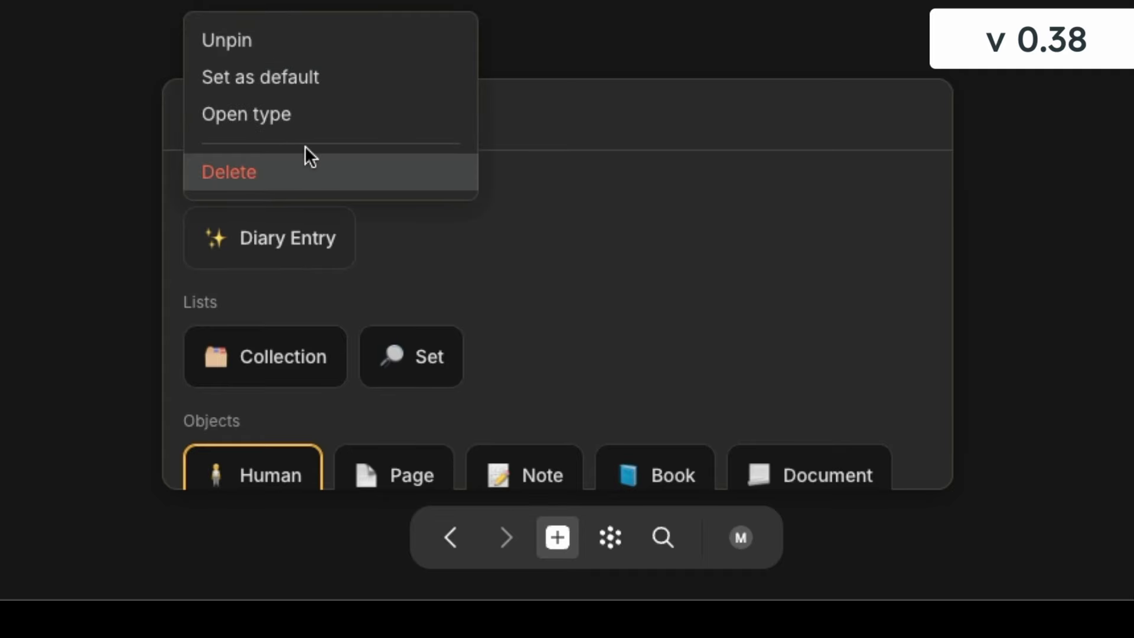
pyautogui.click(295, 42)
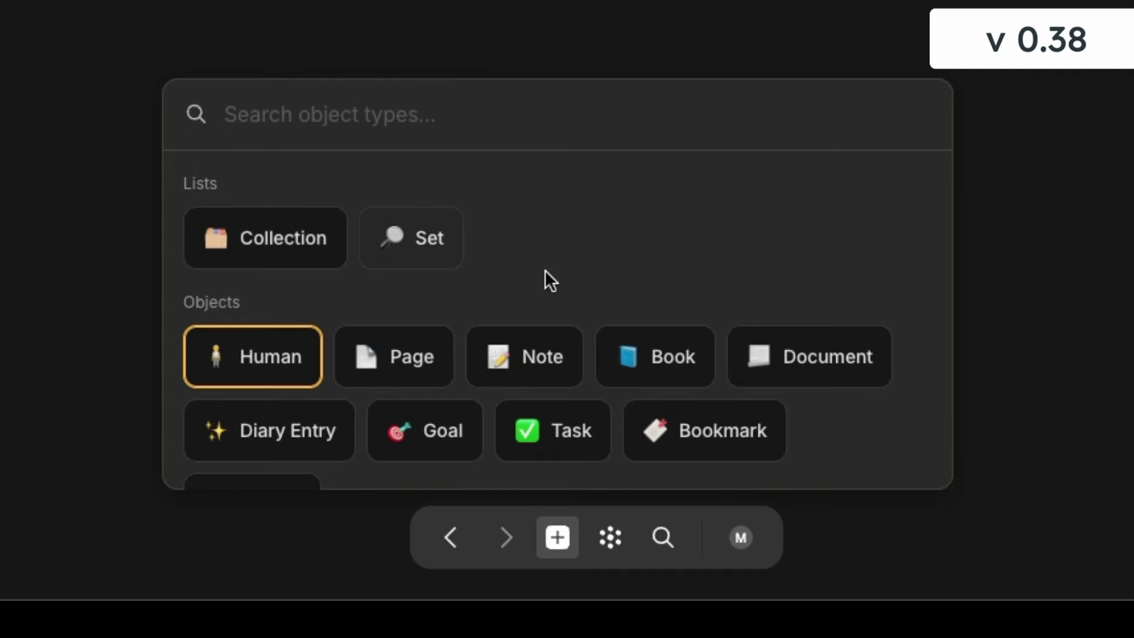
# Step: Pin the Bookmark type on top of the object types
pyautogui.scroll(-2, 566, 263)
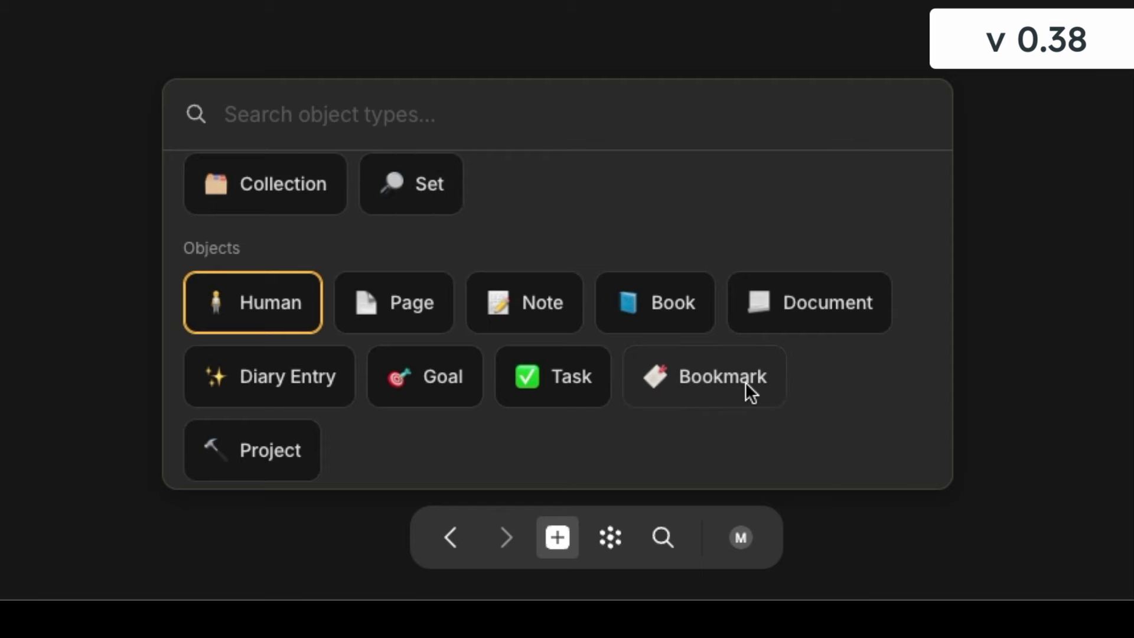
pyautogui.rightClick(742, 381)
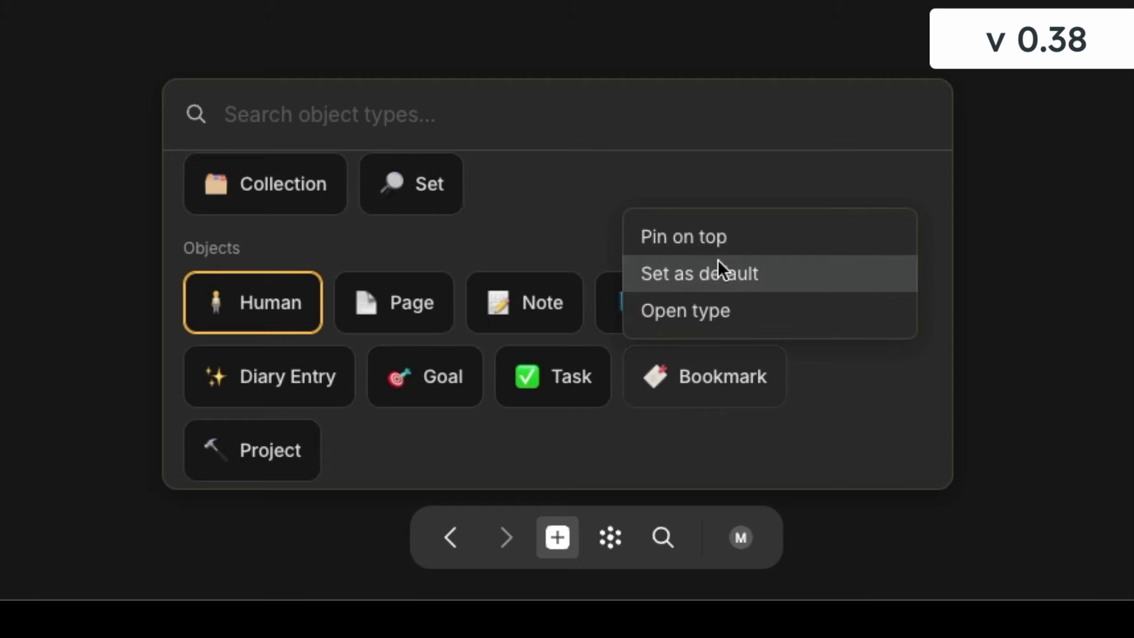
pyautogui.click(726, 232)
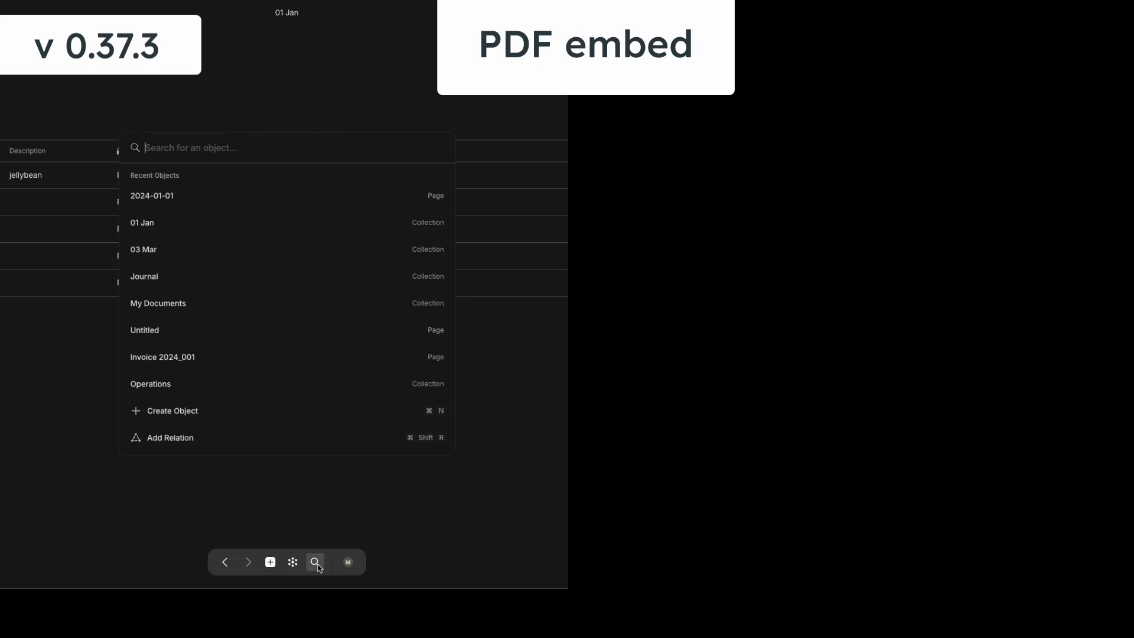
# Step: Open Invoice 2024_001 from Recent Objects and scroll through its embedded 40.73KB invoice PDF
pyautogui.click(214, 360)
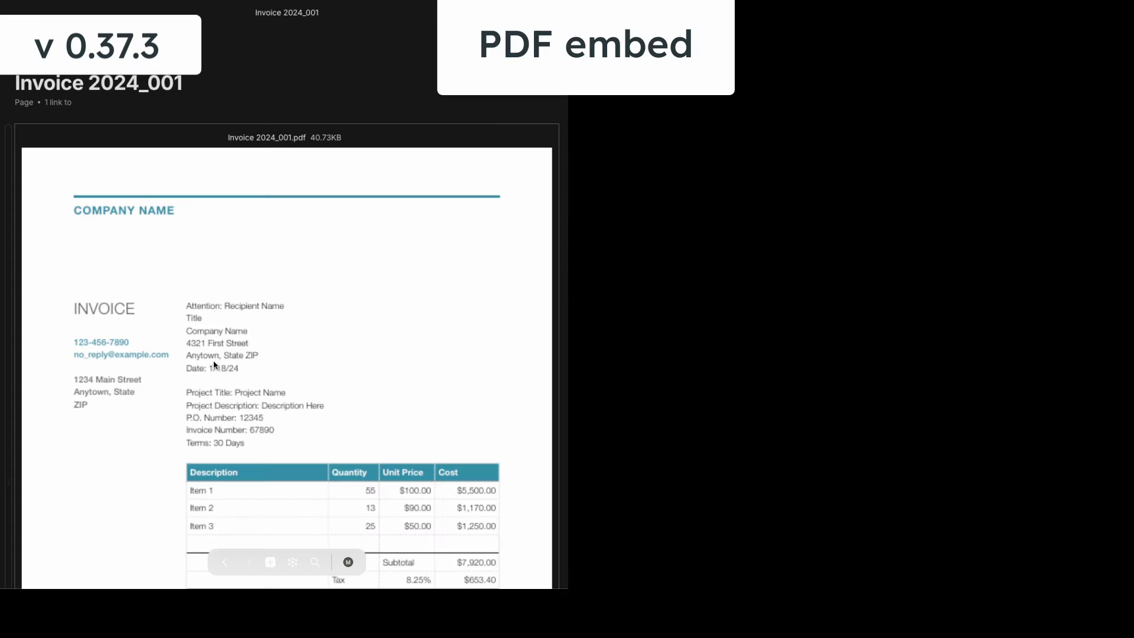
pyautogui.scroll(-2, 546, 324)
pyautogui.scroll(-3, 546, 325)
pyautogui.scroll(-3, 547, 325)
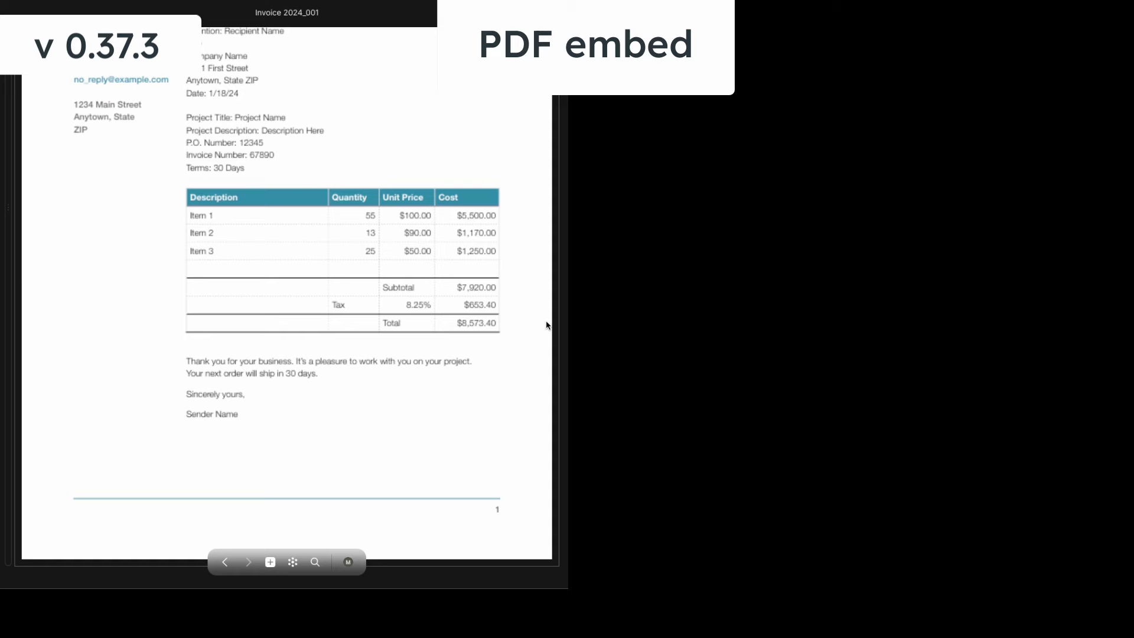
pyautogui.scroll(6, 546, 325)
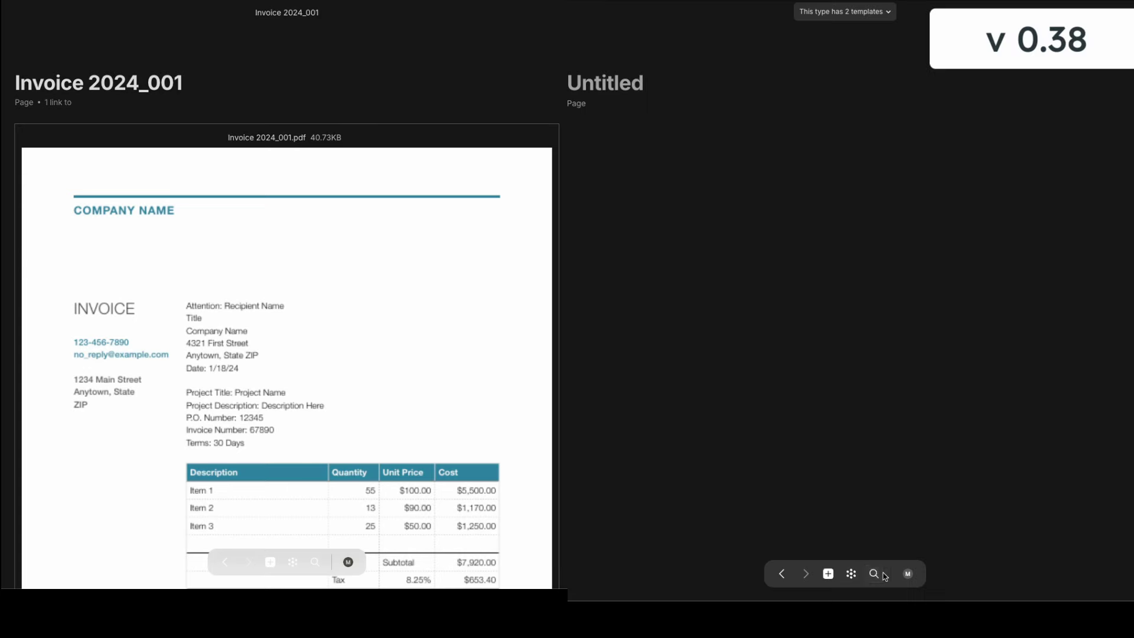
# Step: Open Invoice 2024_001 via search and drag the PDF embed's corner inward to narrow it
pyautogui.click(875, 572)
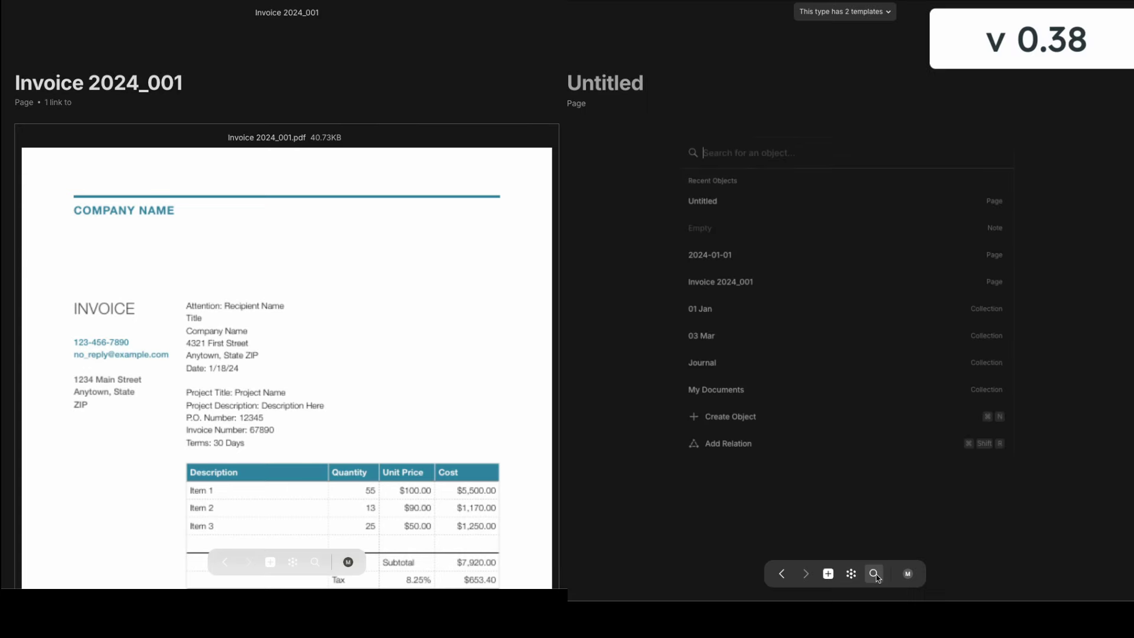
pyautogui.click(805, 278)
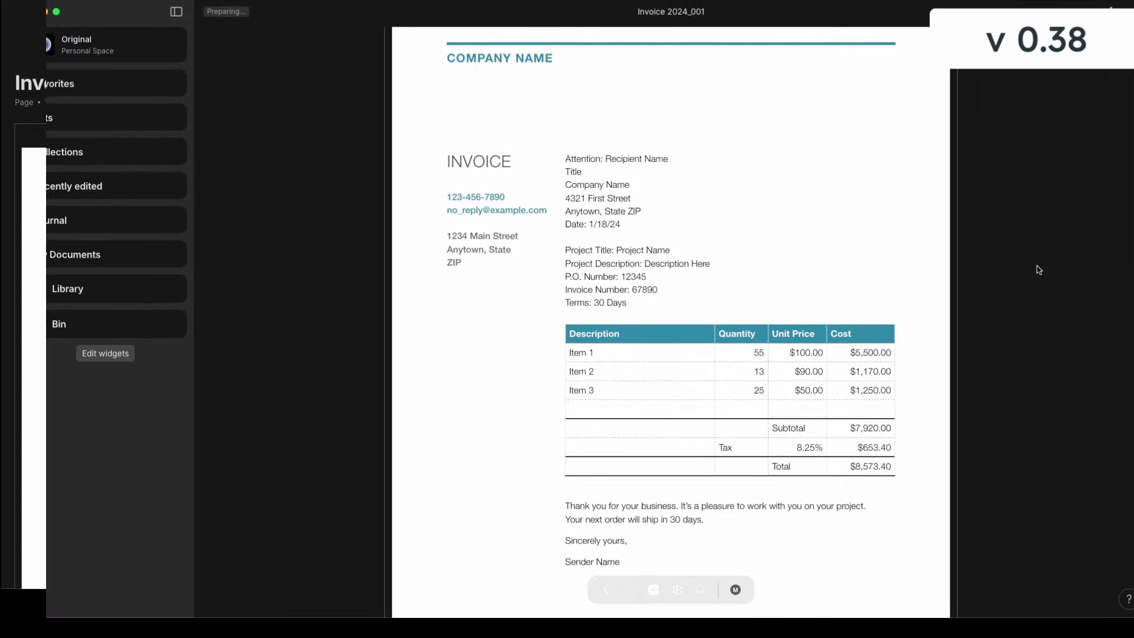
pyautogui.scroll(-3, 1025, 271)
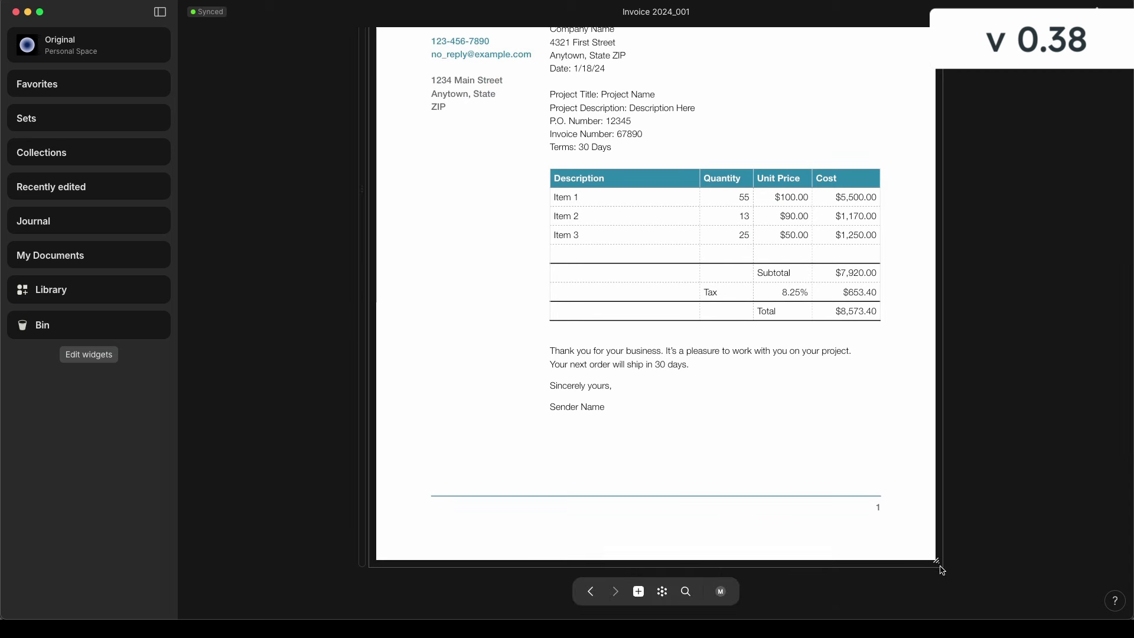
pyautogui.scroll(-1, 938, 562)
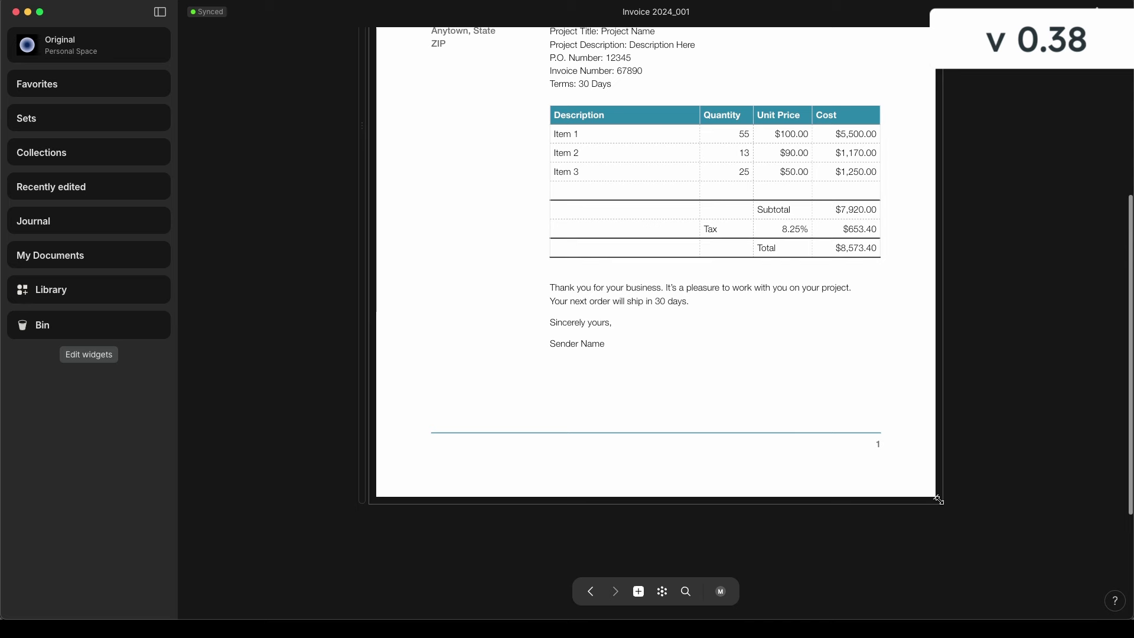
pyautogui.scroll(-3, 937, 499)
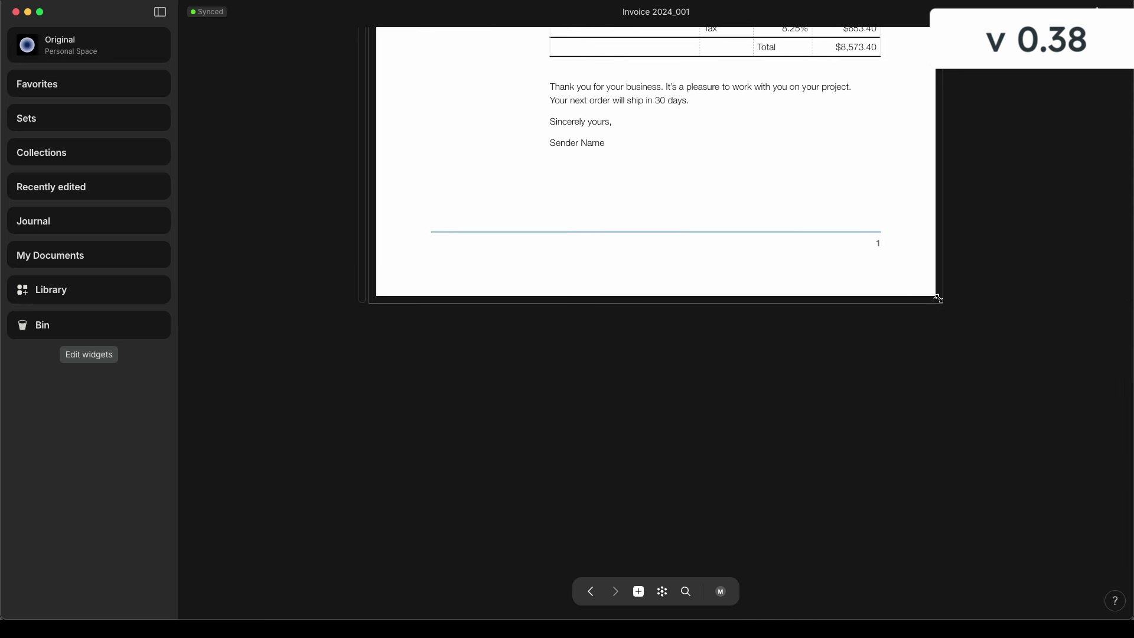
pyautogui.moveTo(938, 298); pyautogui.dragTo(585, 220)
pyautogui.scroll(2, 549, 220)
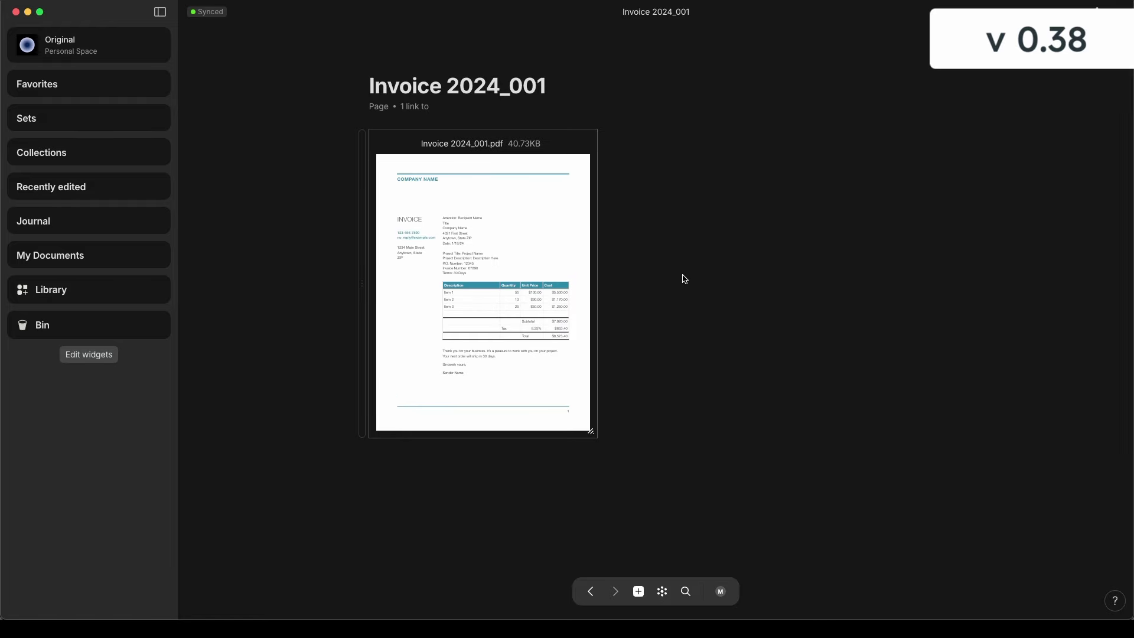
# Step: Add a 'Description' text block below the PDF and move it beside the PDF embed
pyautogui.click(424, 470)
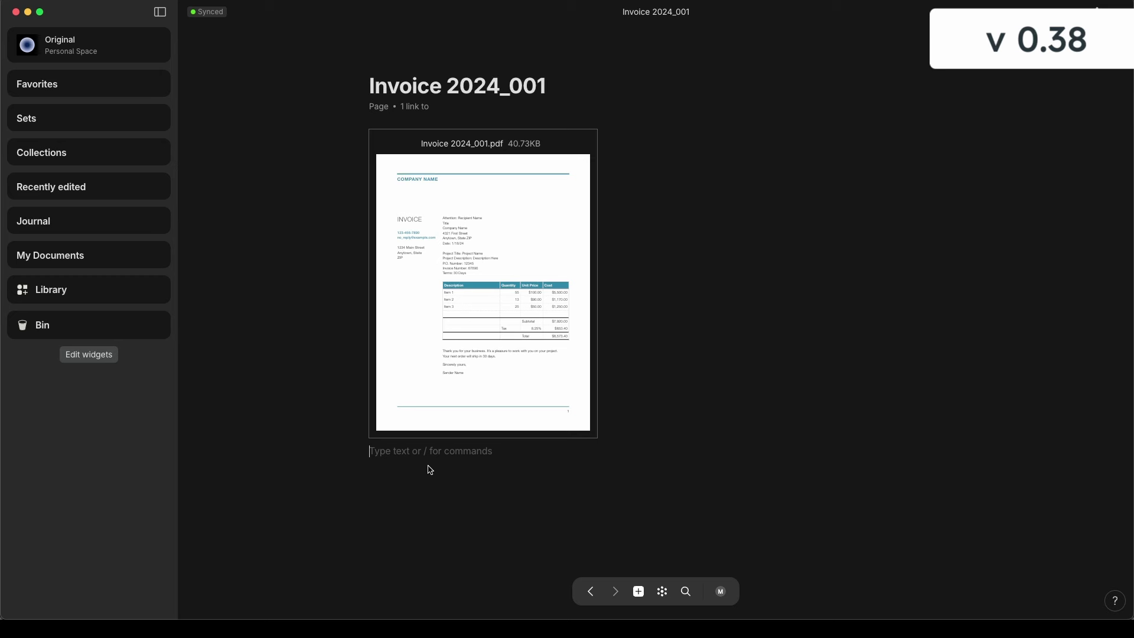
pyautogui.write('Description')
pyautogui.click(426, 463)
pyautogui.moveTo(362, 451); pyautogui.dragTo(1001, 390)
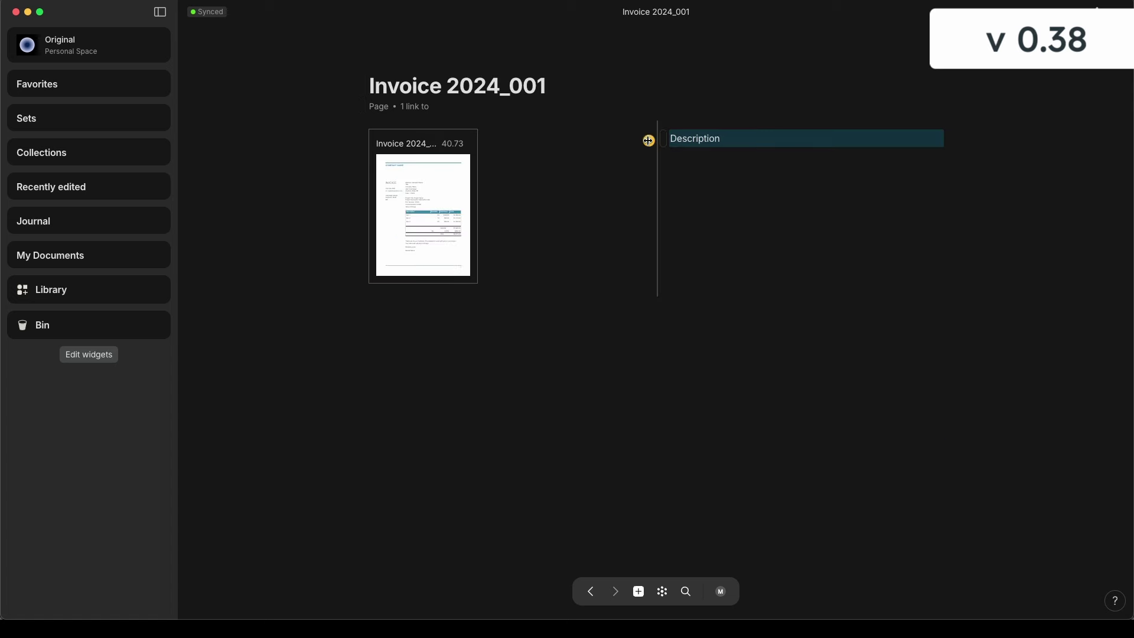
pyautogui.click(711, 163)
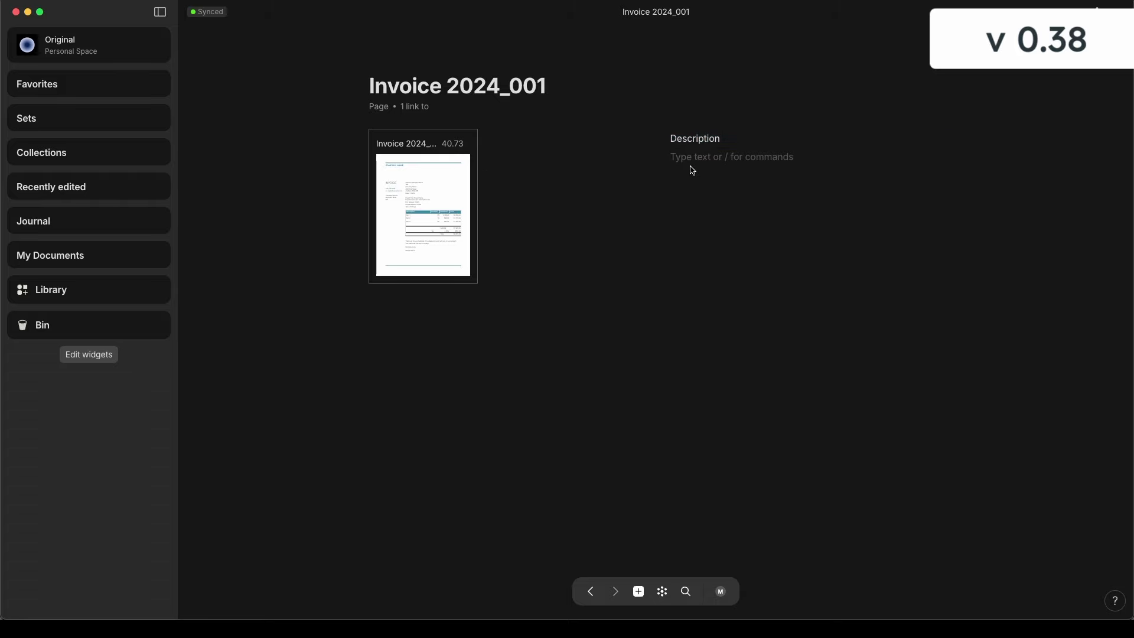
# Step: Preview the invoice file, enlarge the PDF embed, and add empty blocks under Description
pyautogui.click(437, 193)
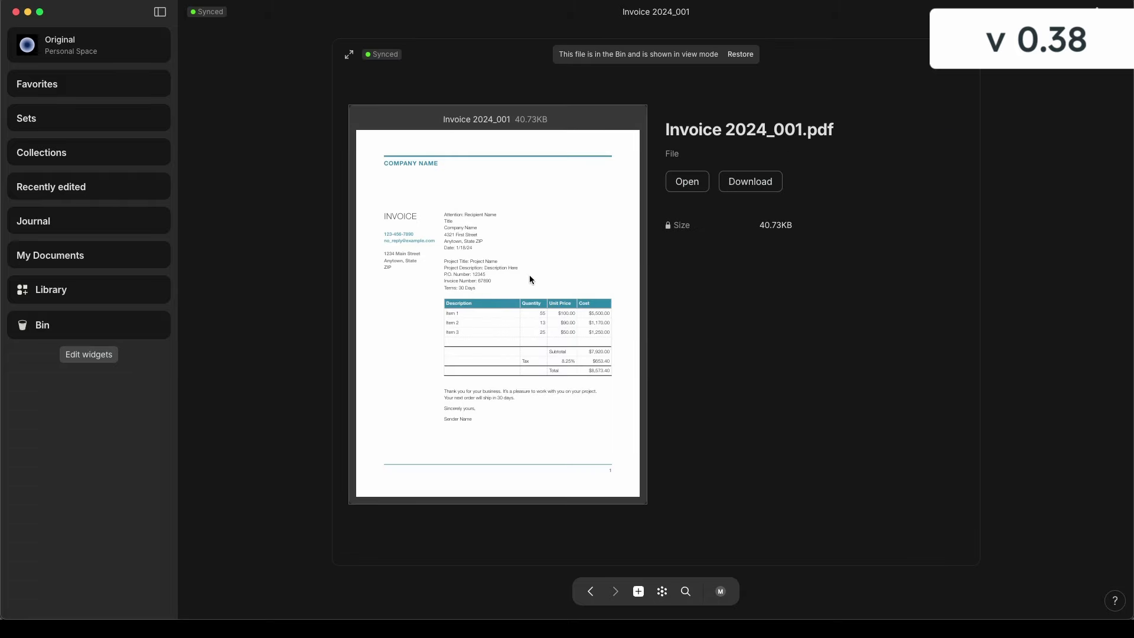
pyautogui.click(1082, 192)
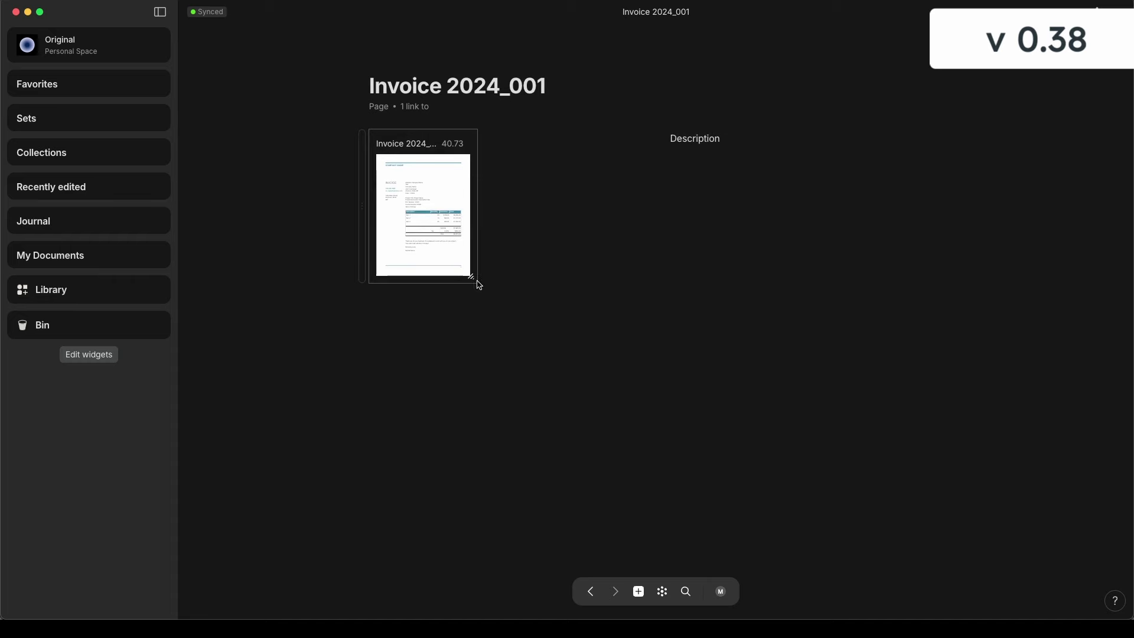
pyautogui.moveTo(473, 279); pyautogui.dragTo(663, 385)
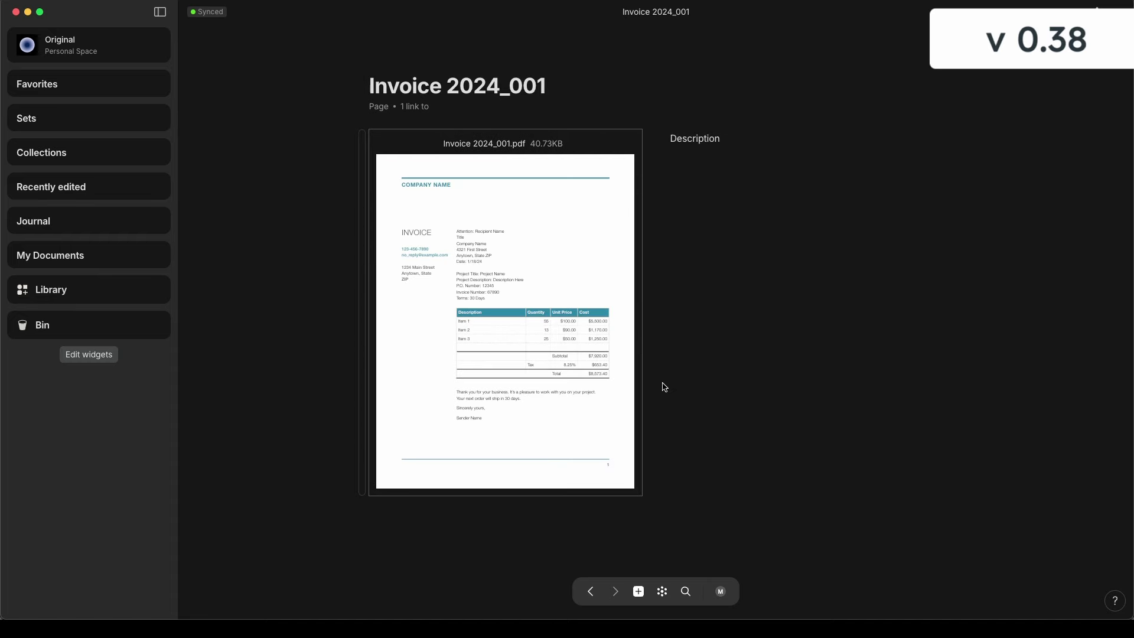
pyautogui.click(714, 176)
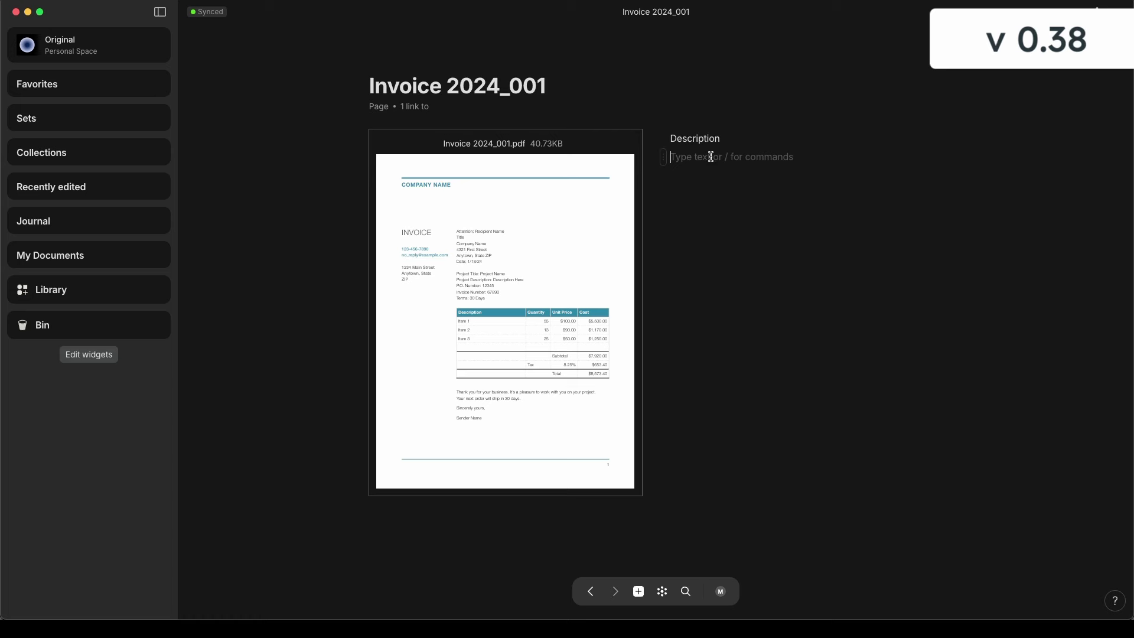
pyautogui.click(933, 187)
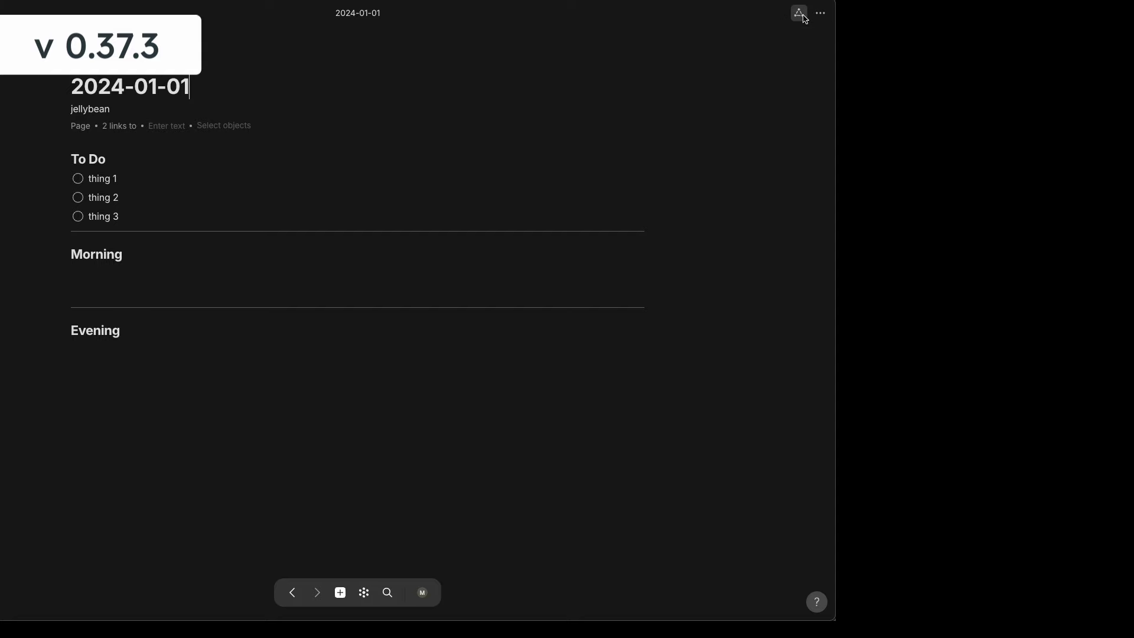
# Step: Open the 2024-01-01 page's relations panel to view the featured Materials and Author relations
pyautogui.click(803, 16)
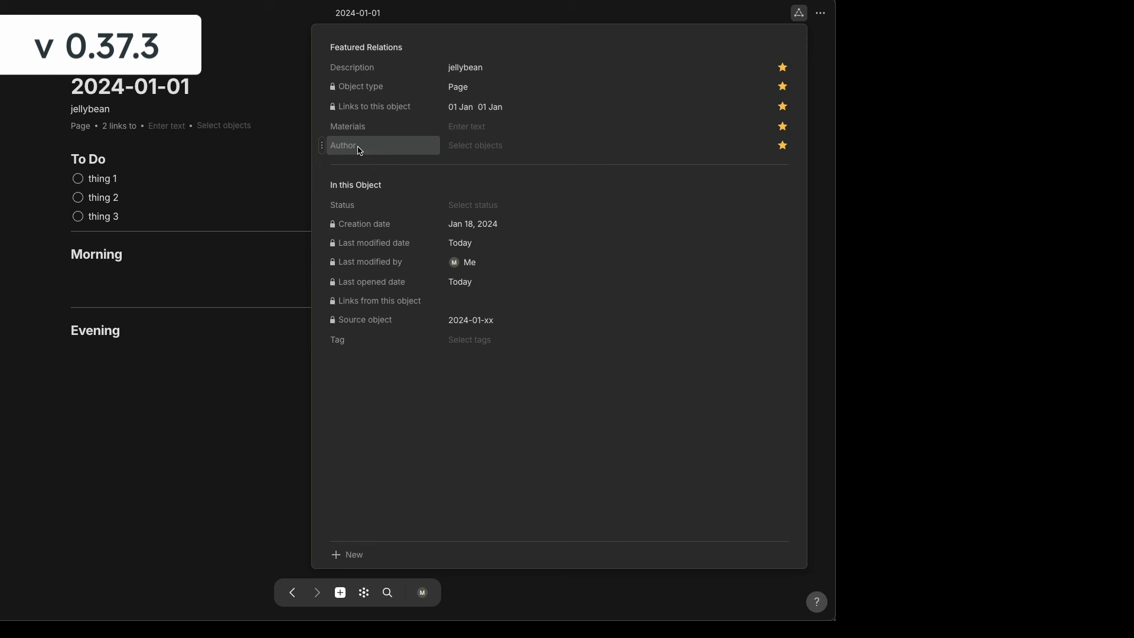
pyautogui.click(169, 147)
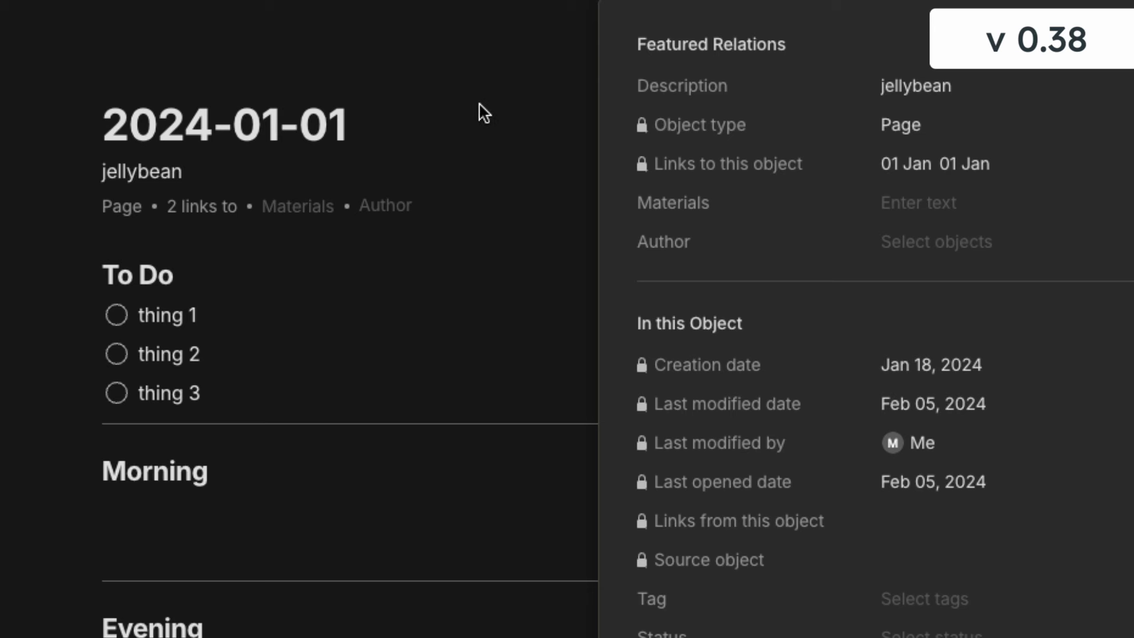
# Step: Dismiss the relations panel, leaving 2024-01-01 with Materials and Author under its title
pyautogui.click(525, 99)
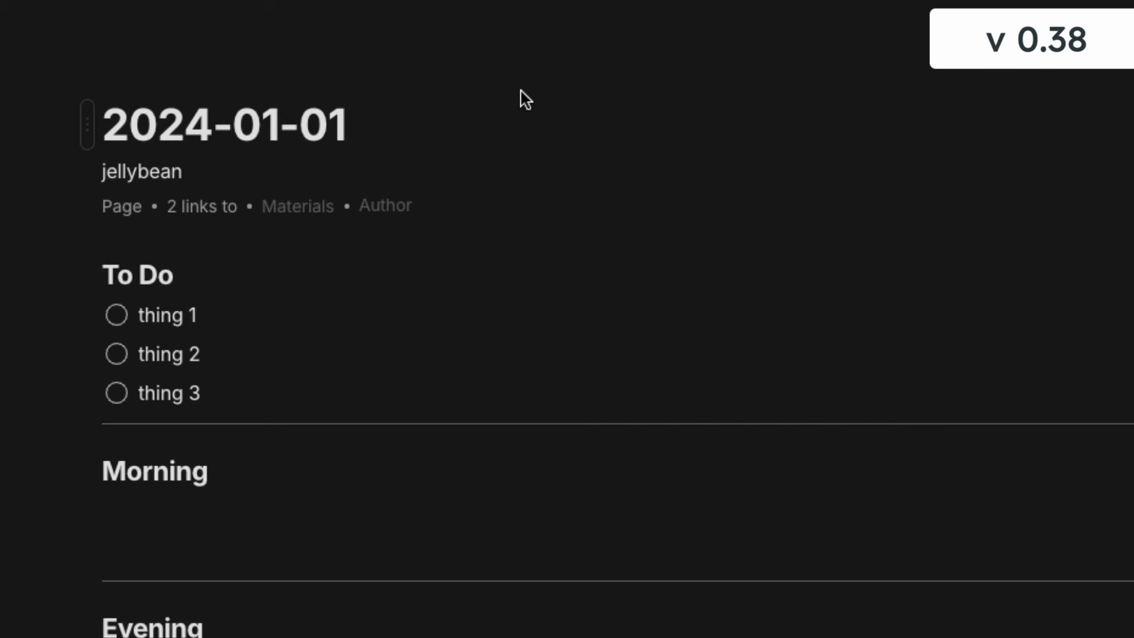
pyautogui.moveTo(524, 98)
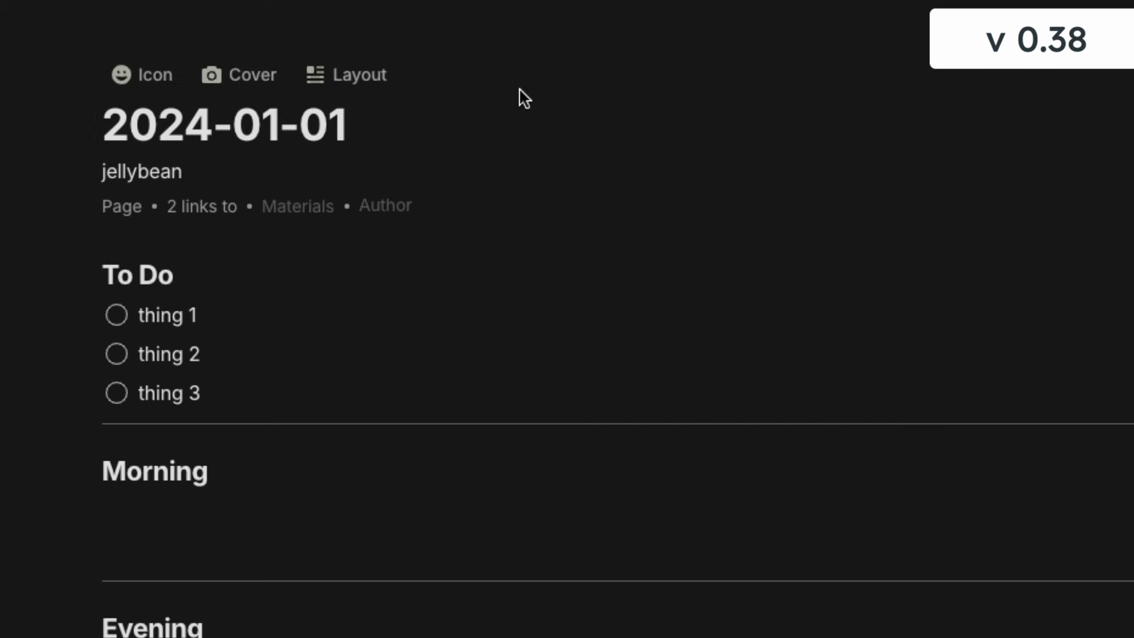